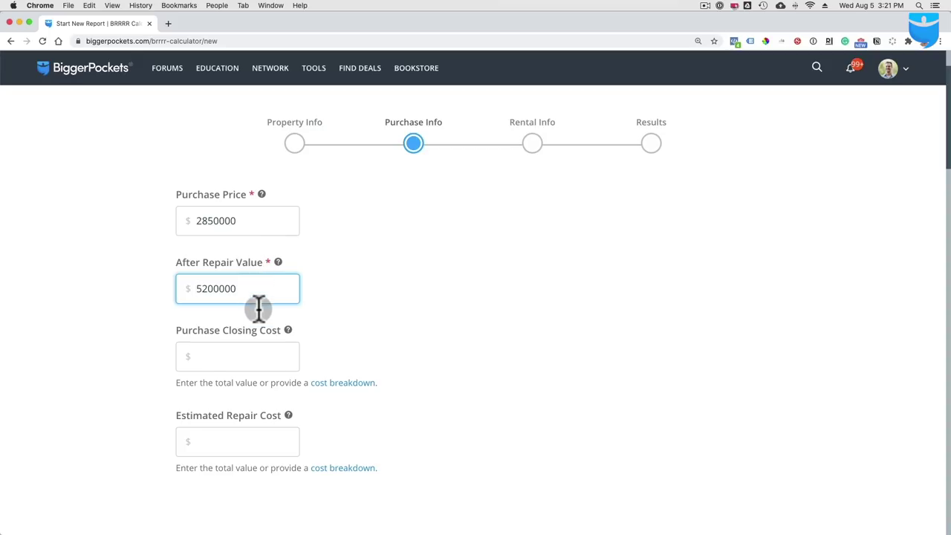
# Set the purchase closing cost to $28500
pyautogui.click(256, 356)
pyautogui.scroll(-1, 257, 359)
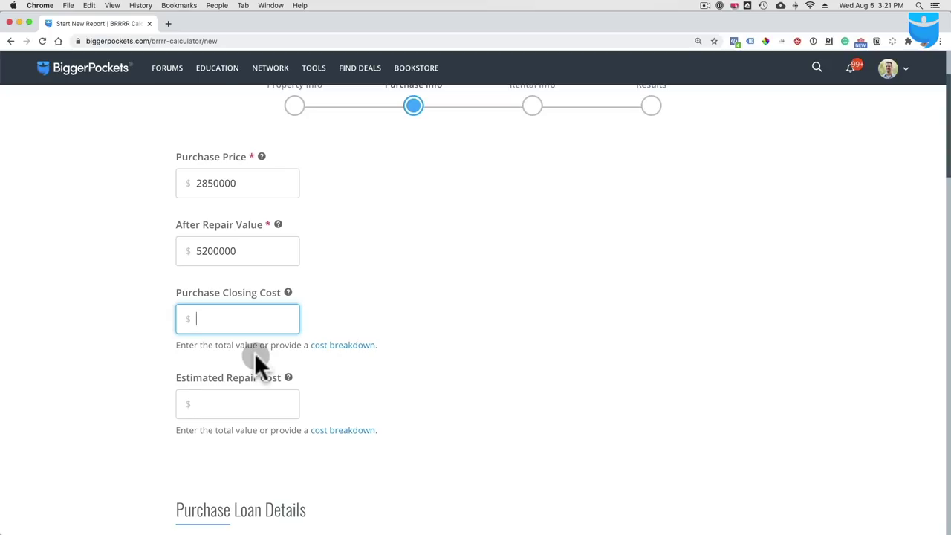
pyautogui.write('28500')
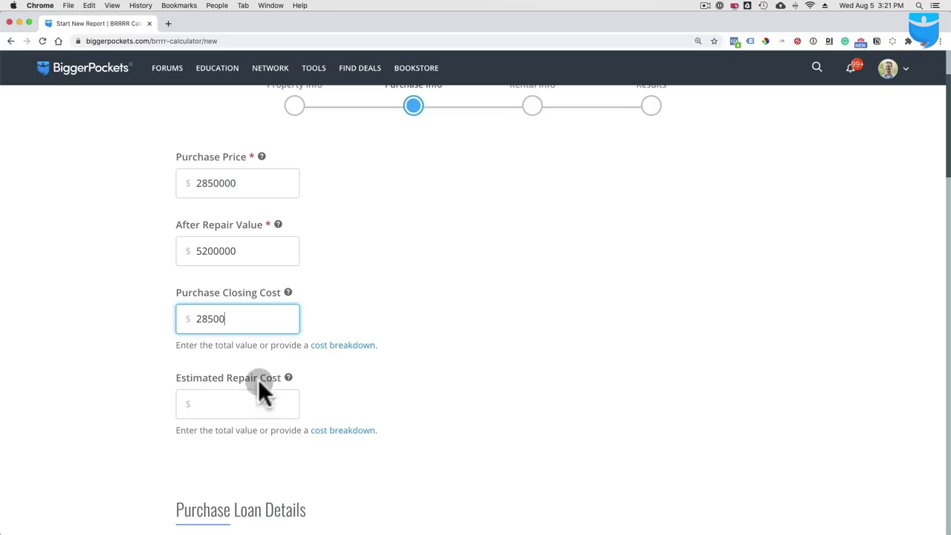
# Consult the investment opportunity screenshot in Preview, then return to the calculator in Chrome and set the estimated repair cost to $850000
pyautogui.click(264, 403)
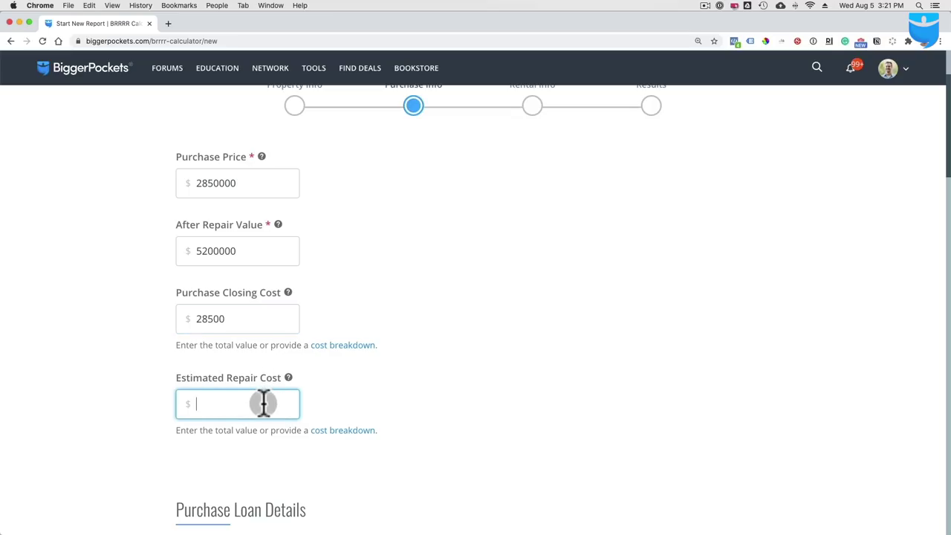
pyautogui.moveTo(196, 530)
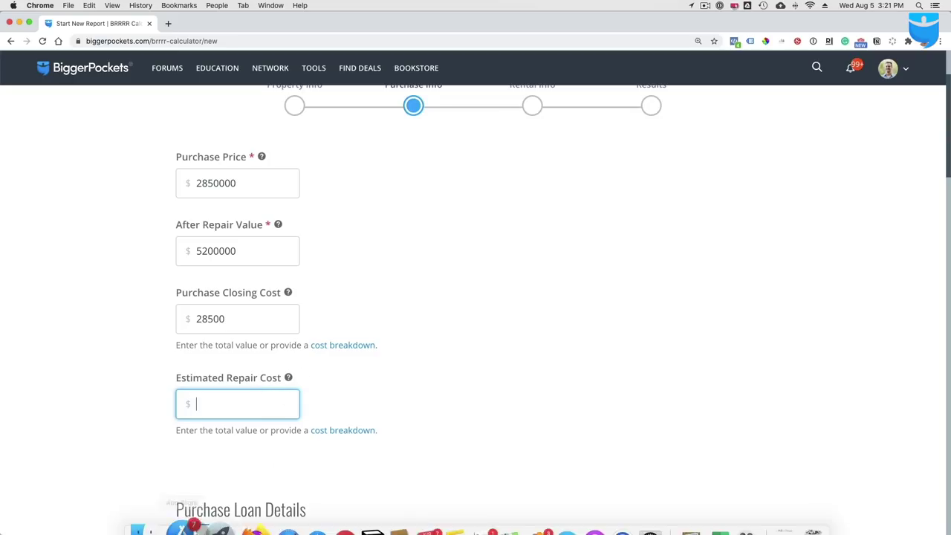
pyautogui.click(669, 504)
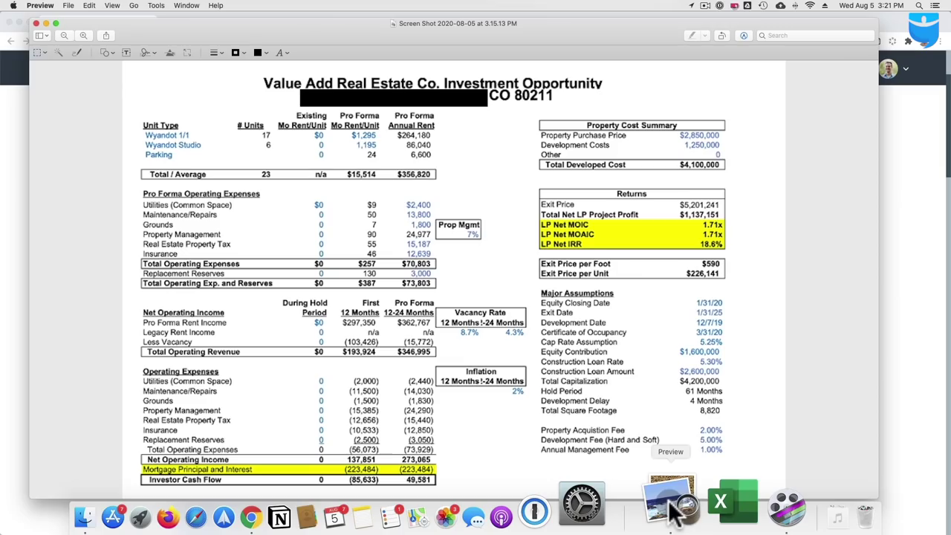
pyautogui.moveTo(519, 43); pyautogui.dragTo(539, 28)
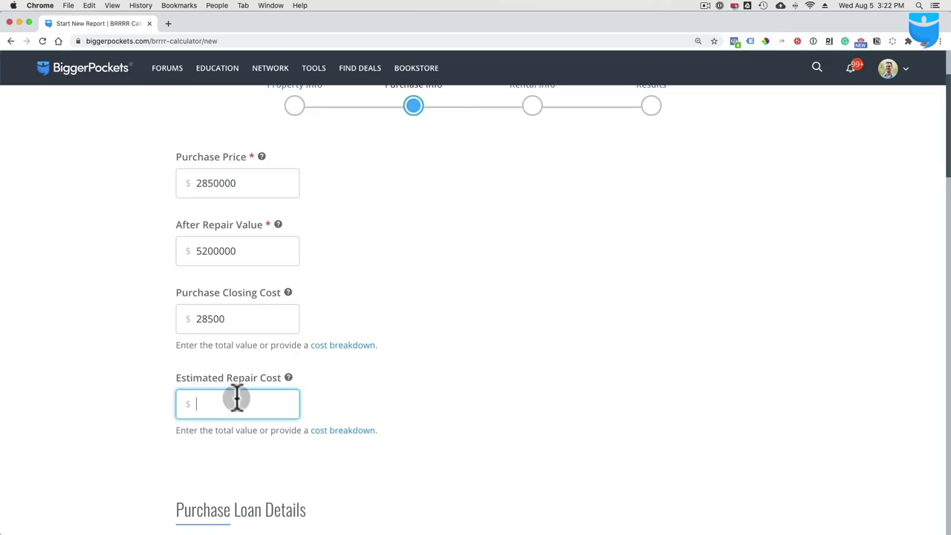
pyautogui.write('850000')
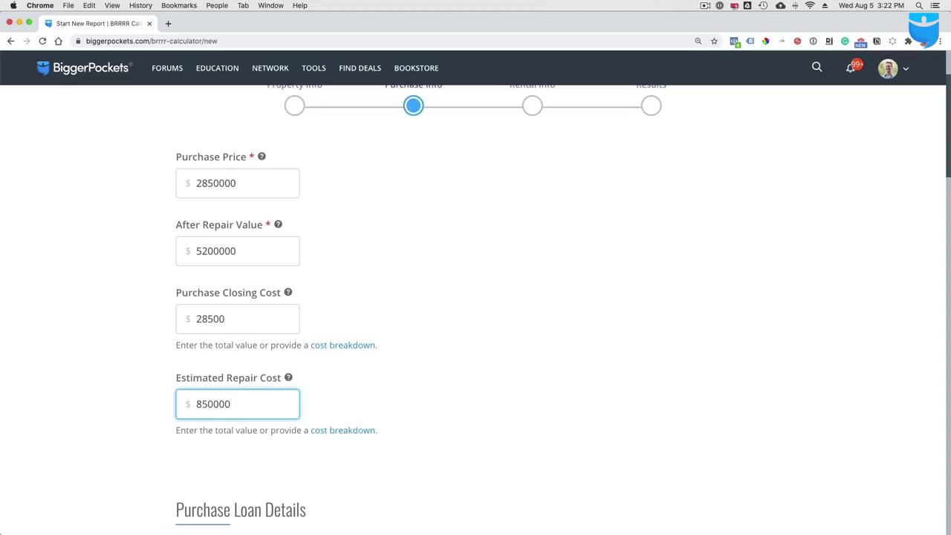
# Choose to provide the purchase loan as an actual value instead of a down payment percentage
pyautogui.scroll(-3, 405, 381)
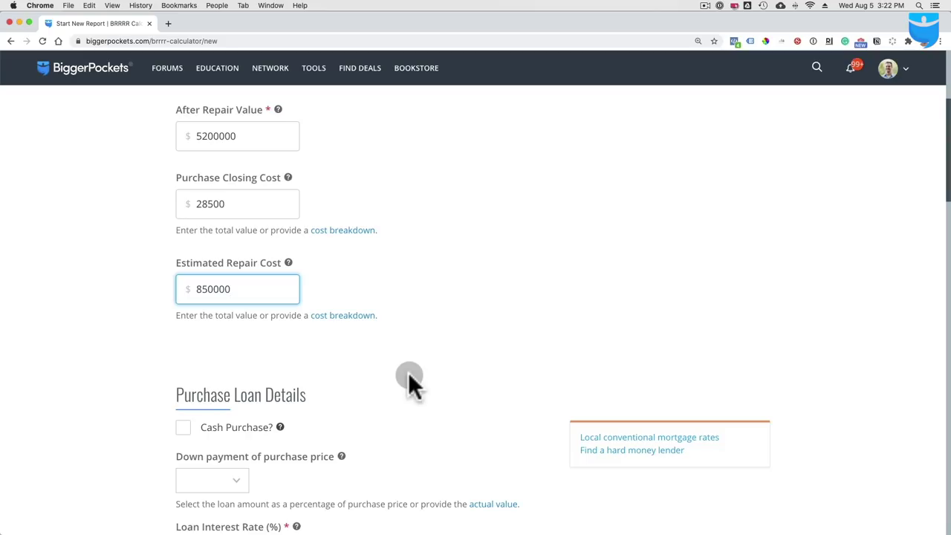
pyautogui.scroll(-2, 409, 377)
pyautogui.scroll(-3, 410, 378)
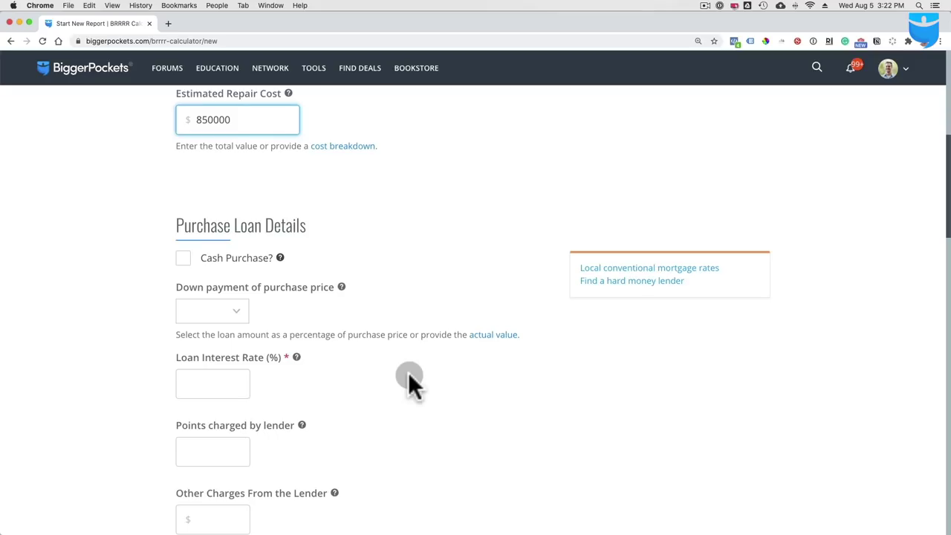
pyautogui.scroll(-1, 409, 379)
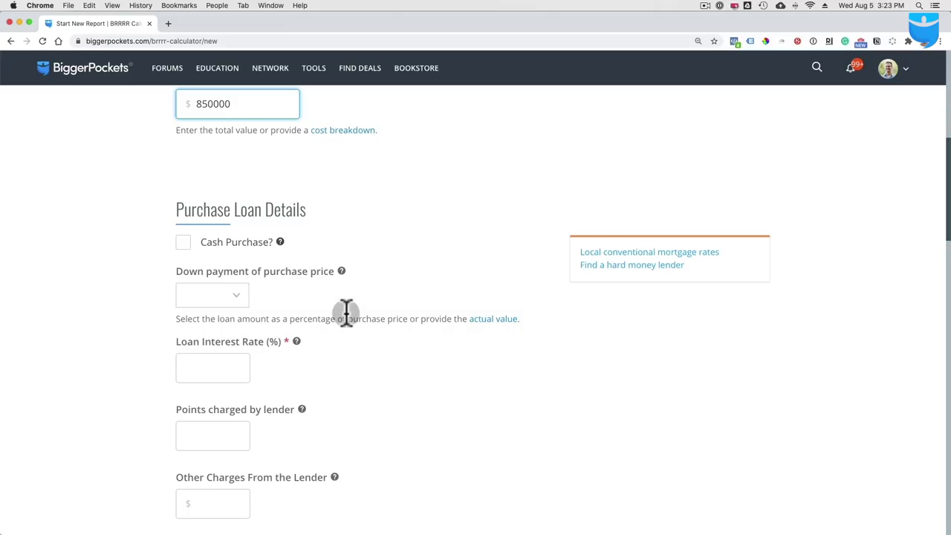
pyautogui.click(235, 293)
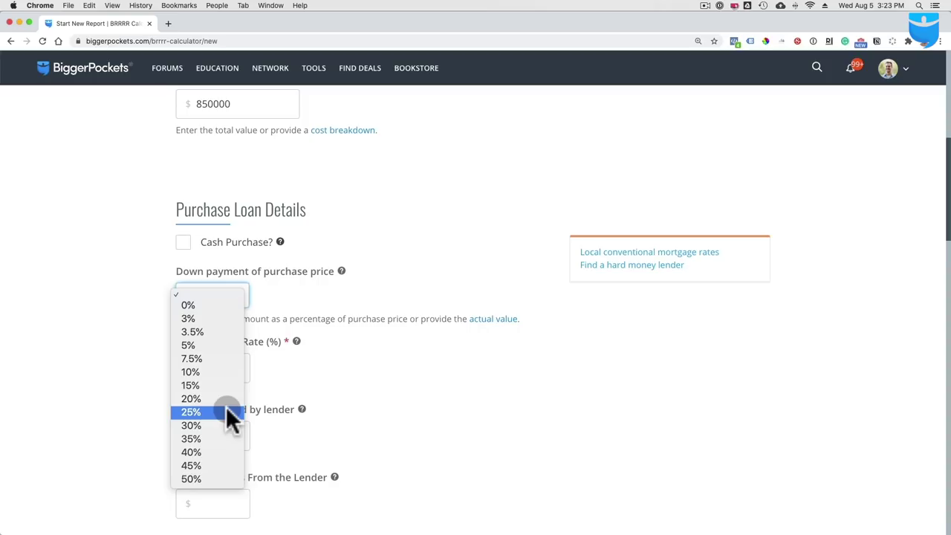
pyautogui.click(380, 265)
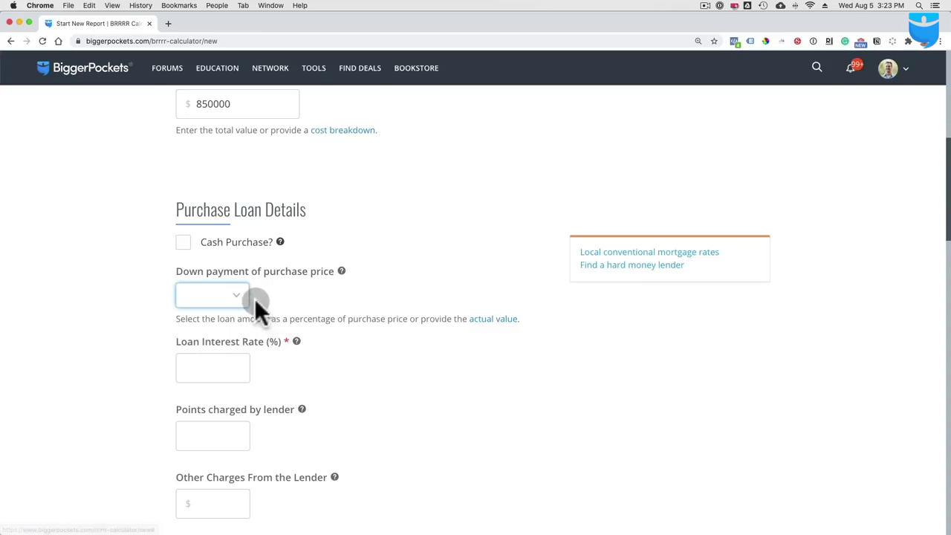
pyautogui.click(492, 320)
pyautogui.click(268, 389)
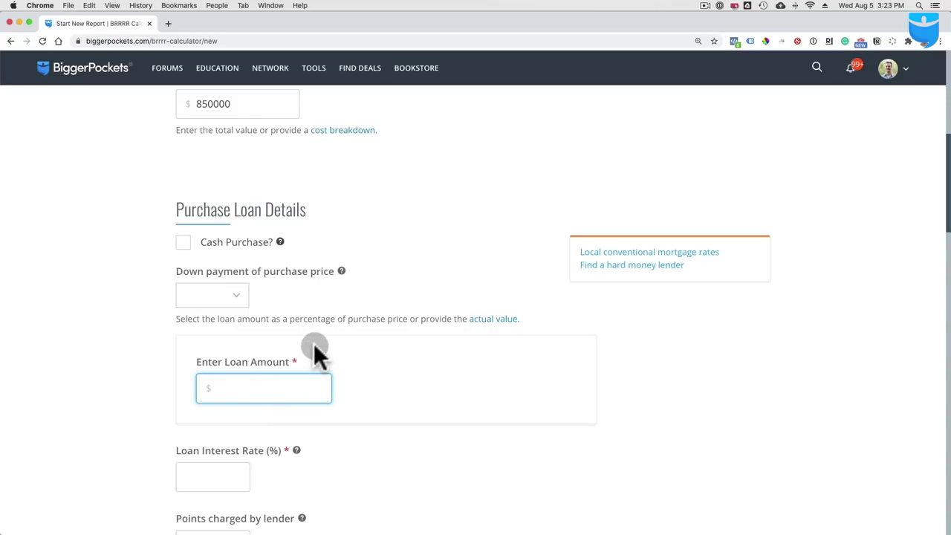
# Set the purchase loan amount to $2640000, leaving the down payment percentage blank
pyautogui.click(236, 293)
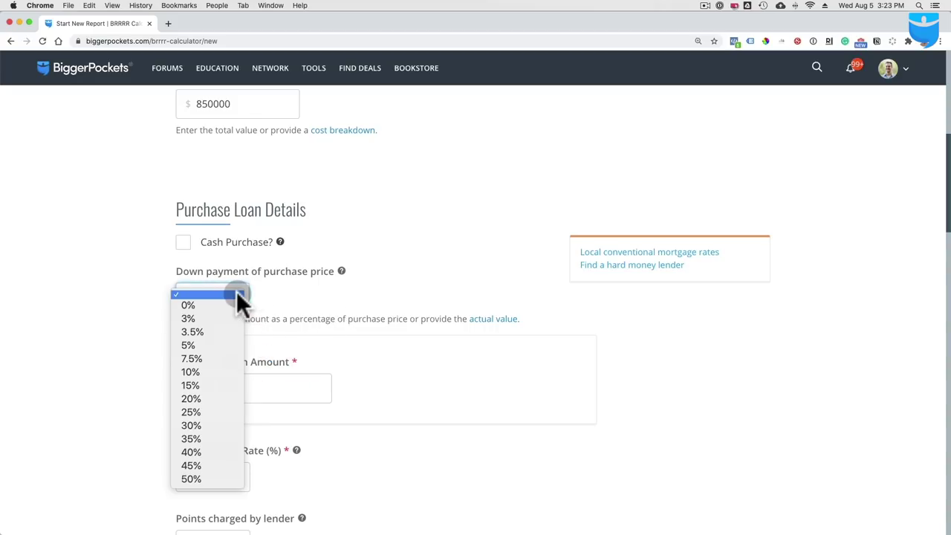
pyautogui.click(292, 292)
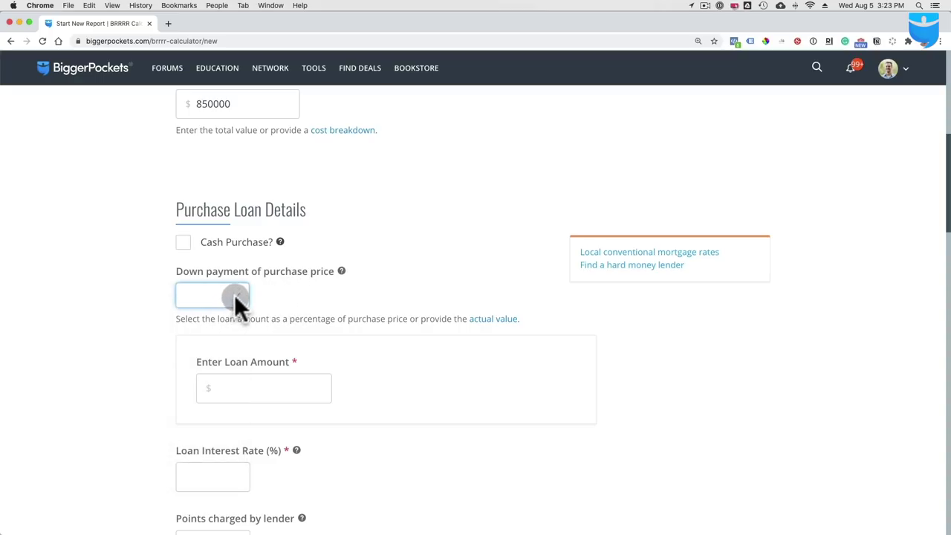
pyautogui.click(257, 387)
pyautogui.write('260')
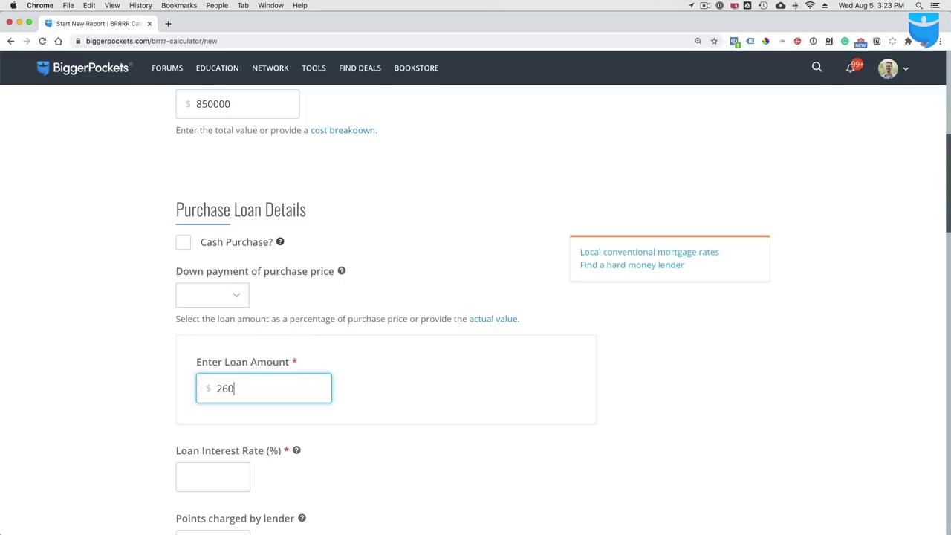
pyautogui.press('BackSpace')
pyautogui.write('40000')
# Set the purchase loan's interest rate to 5% and the points charged by the lender to 1
pyautogui.scroll(-3, 316, 380)
pyautogui.click(231, 394)
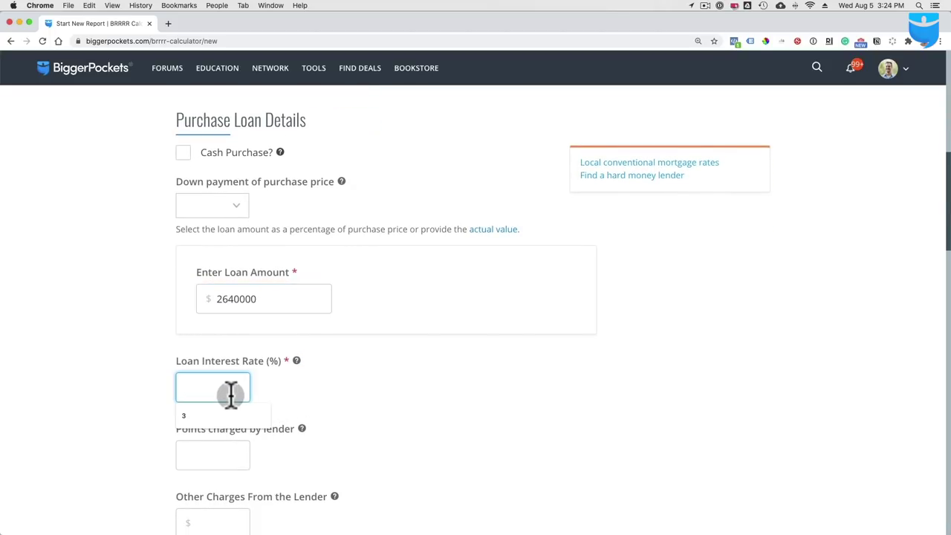
pyautogui.write('5')
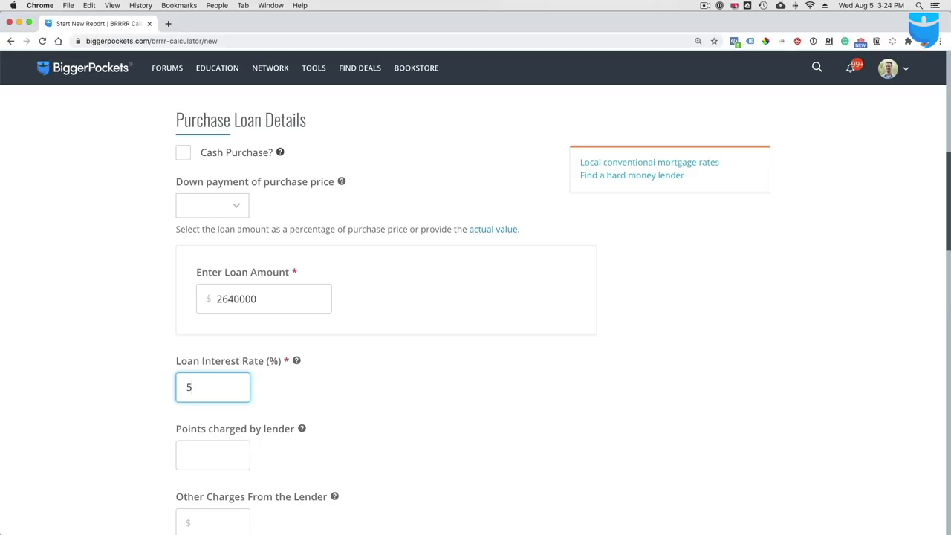
pyautogui.scroll(-2, 253, 520)
pyautogui.click(221, 376)
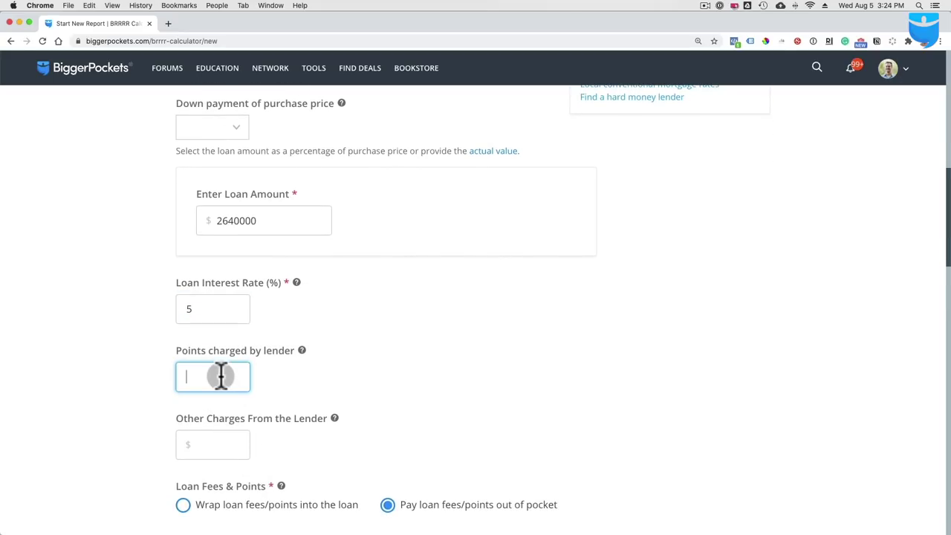
pyautogui.write('1')
# Set the other charges from the lender to $5000 and make the purchase loan interest-only
pyautogui.scroll(-2, 331, 371)
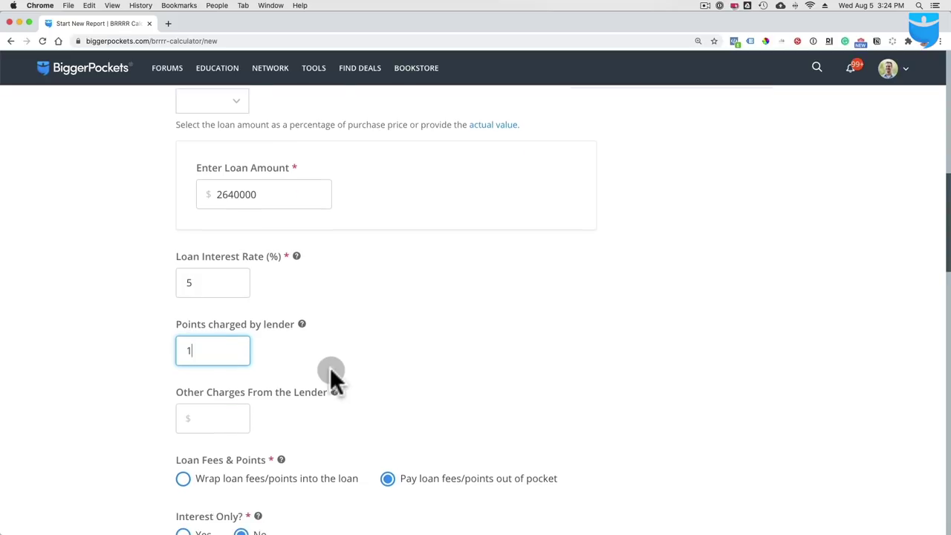
pyautogui.click(225, 392)
pyautogui.scroll(-2, 225, 395)
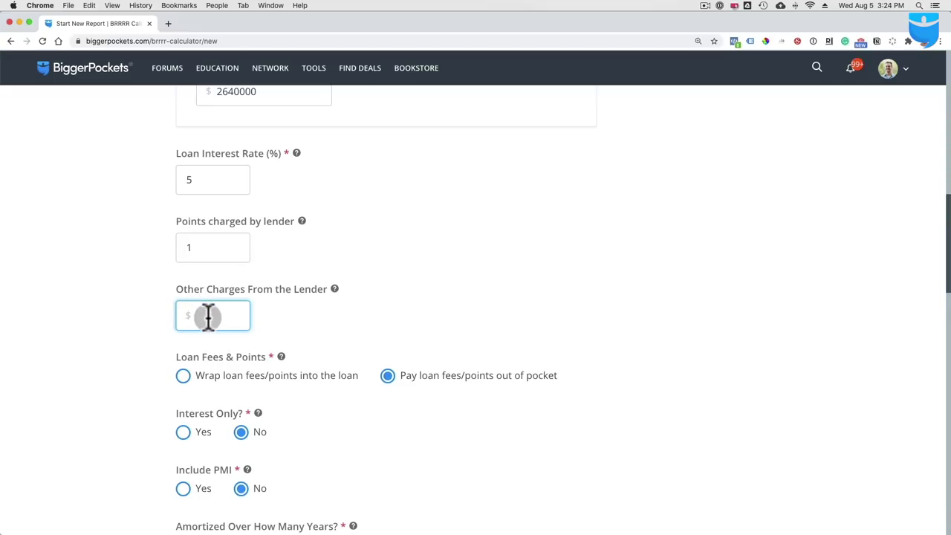
pyautogui.write('5000')
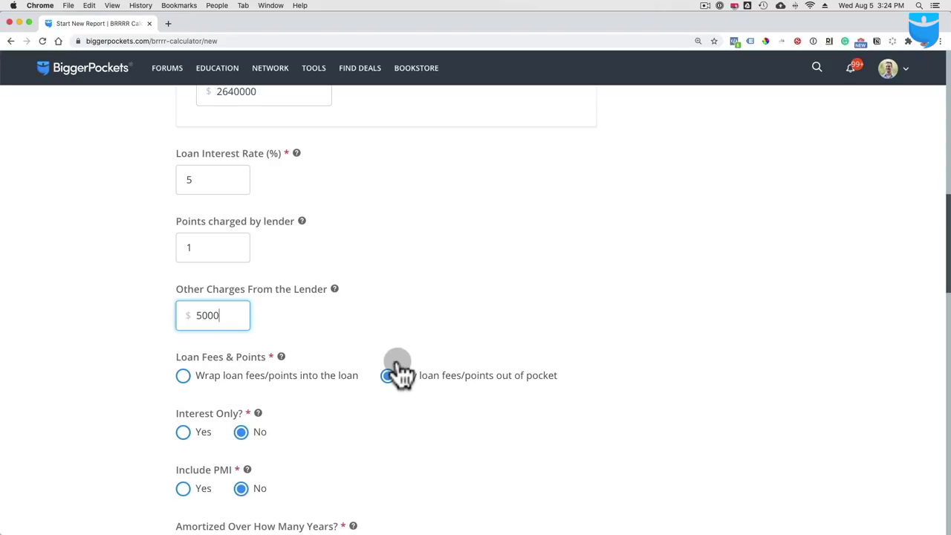
pyautogui.scroll(-2, 403, 419)
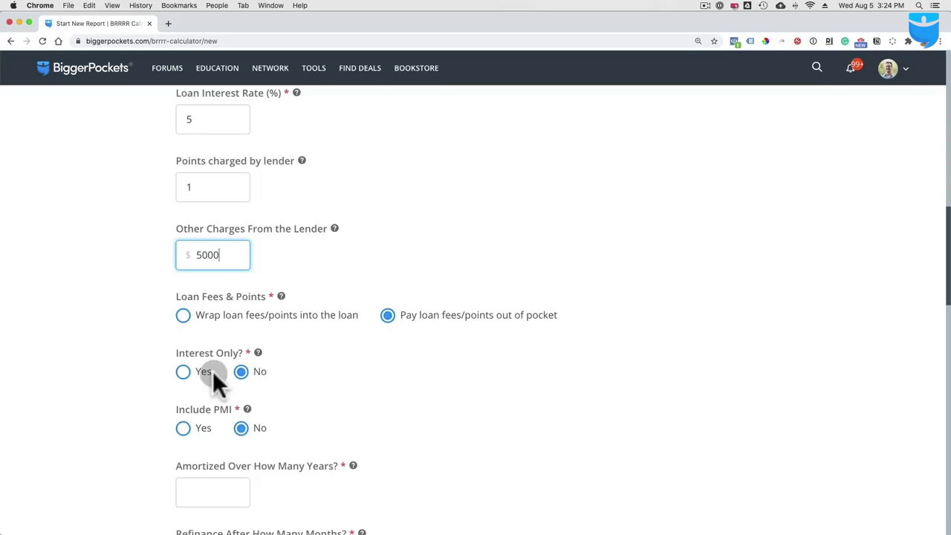
pyautogui.click(186, 372)
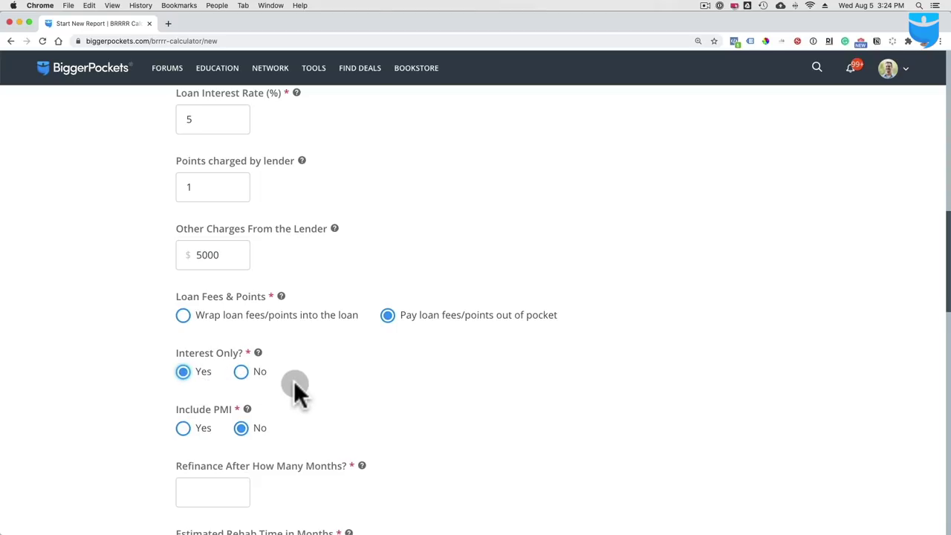
# Set the refinance to take place after 24 months and the estimated rehab time to 20 months
pyautogui.scroll(-3, 295, 386)
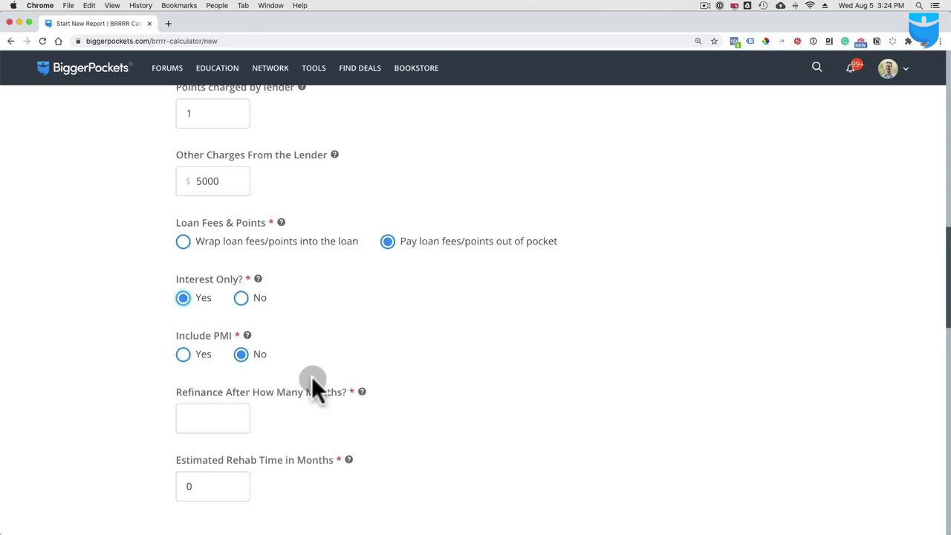
pyautogui.scroll(-2, 312, 383)
pyautogui.click(228, 360)
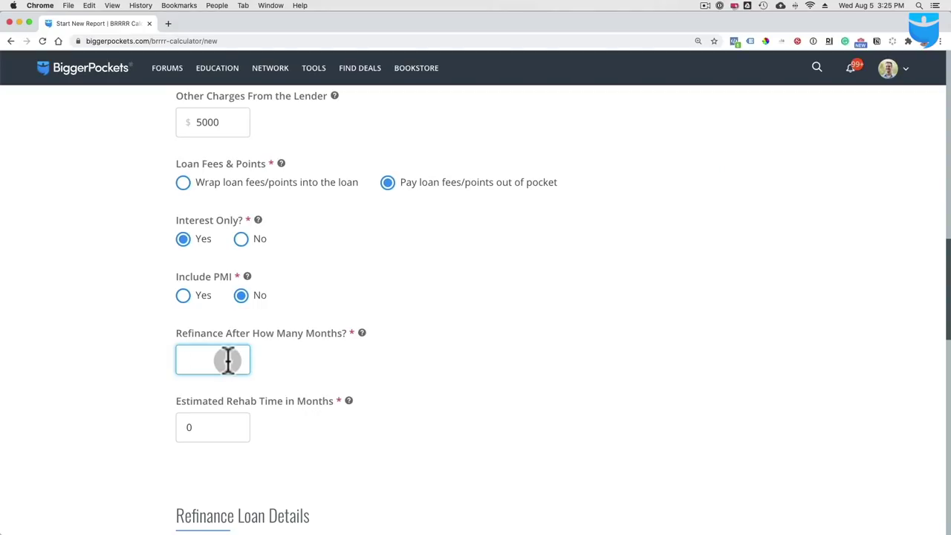
pyautogui.write('24')
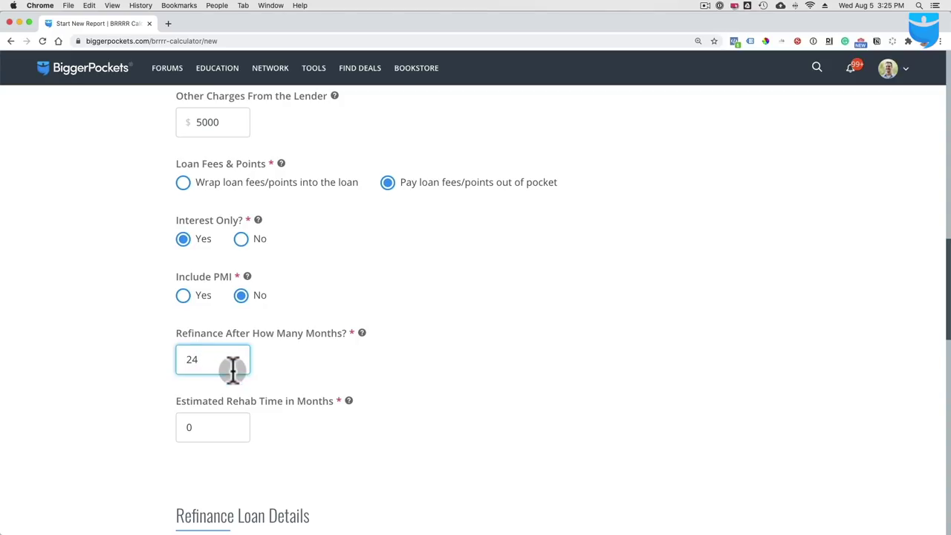
pyautogui.click(214, 422)
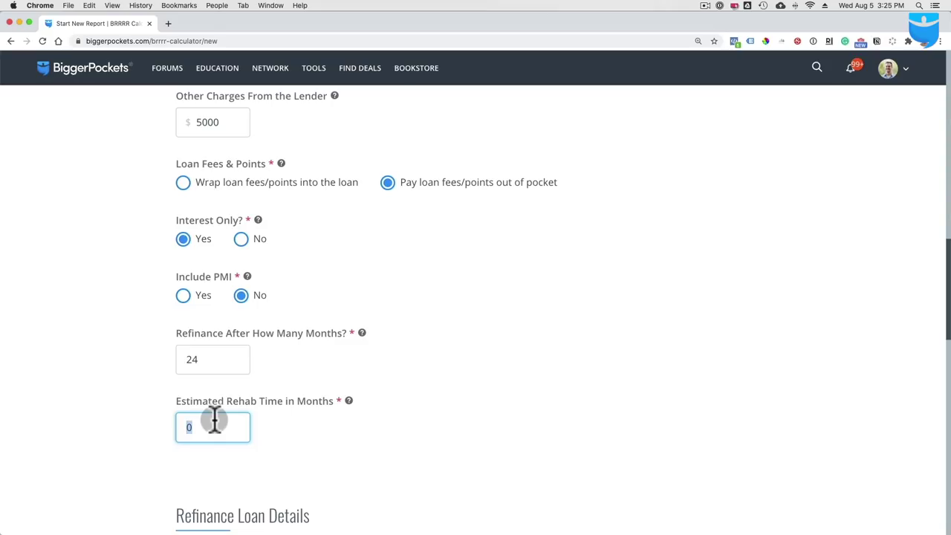
pyautogui.write('20')
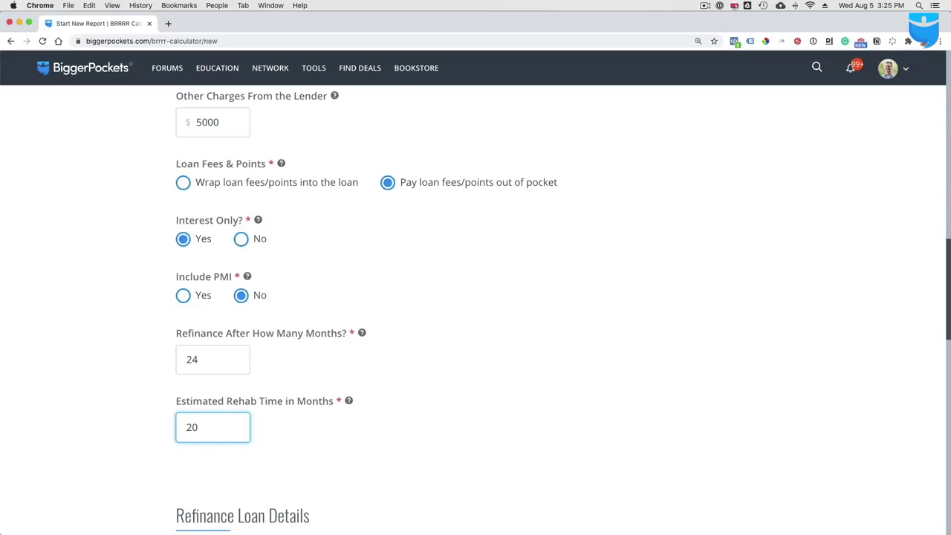
# Calculate 5250000 × 0.8 in the Calculator app for the refinance loan amount and copy the result
pyautogui.scroll(-5, 266, 393)
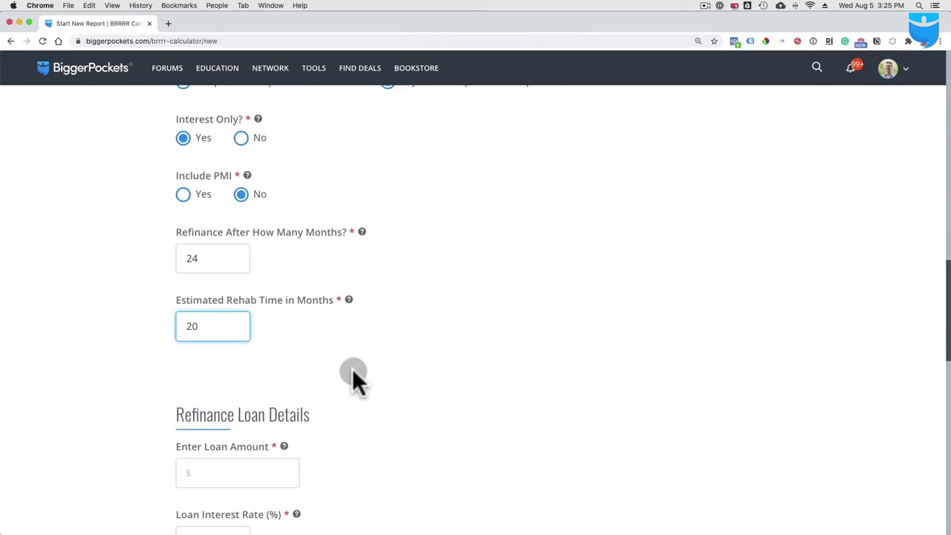
pyautogui.scroll(-1, 353, 369)
pyautogui.click(260, 283)
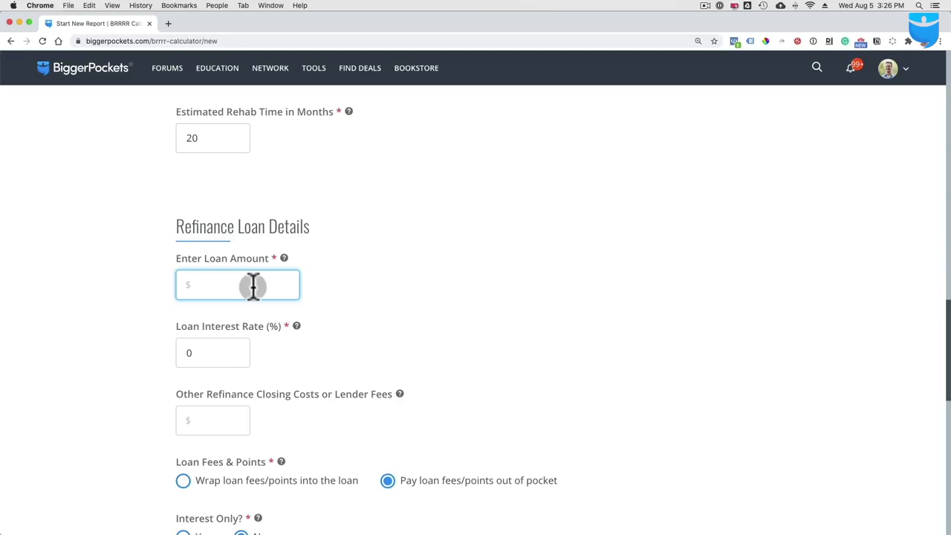
pyautogui.moveTo(591, 520)
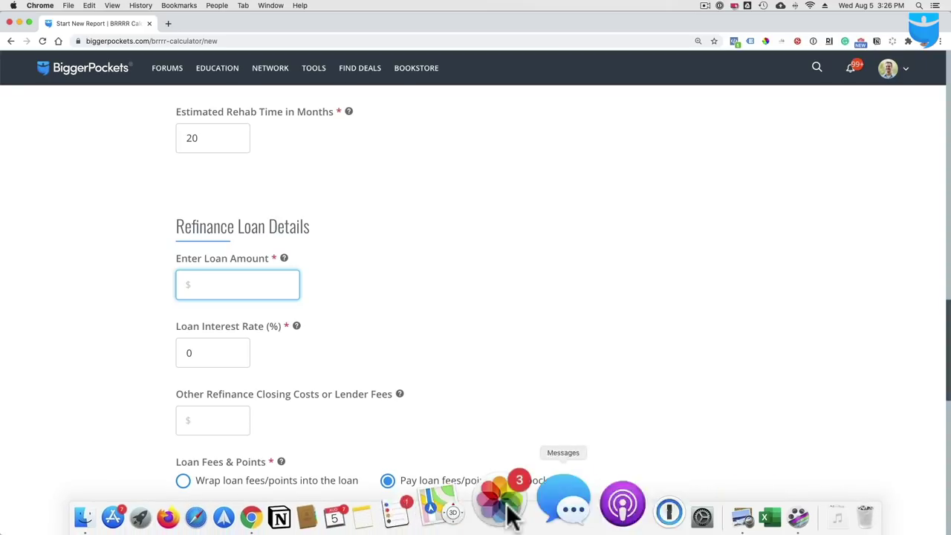
pyautogui.press('F4')
pyautogui.click(155, 327)
pyautogui.write('525000')
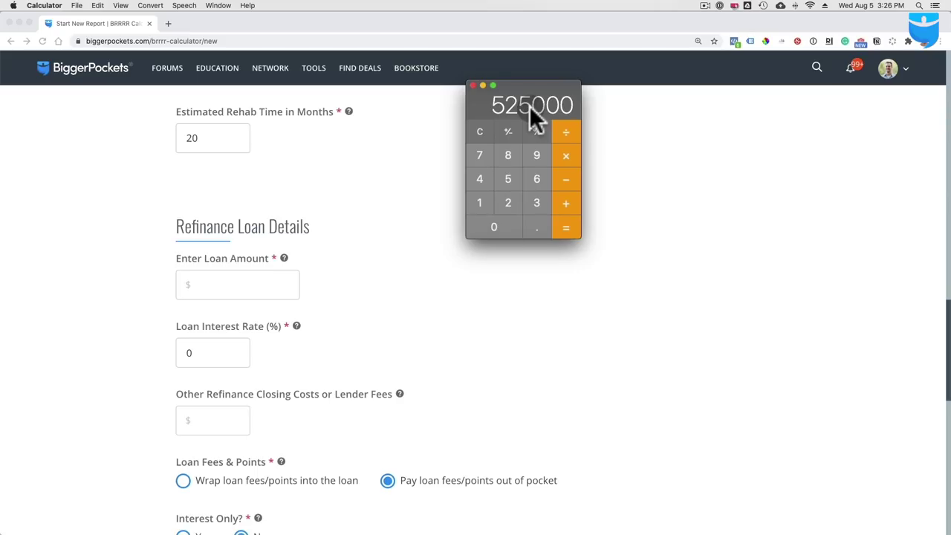
pyautogui.write('0*.8')
pyautogui.press('Return')
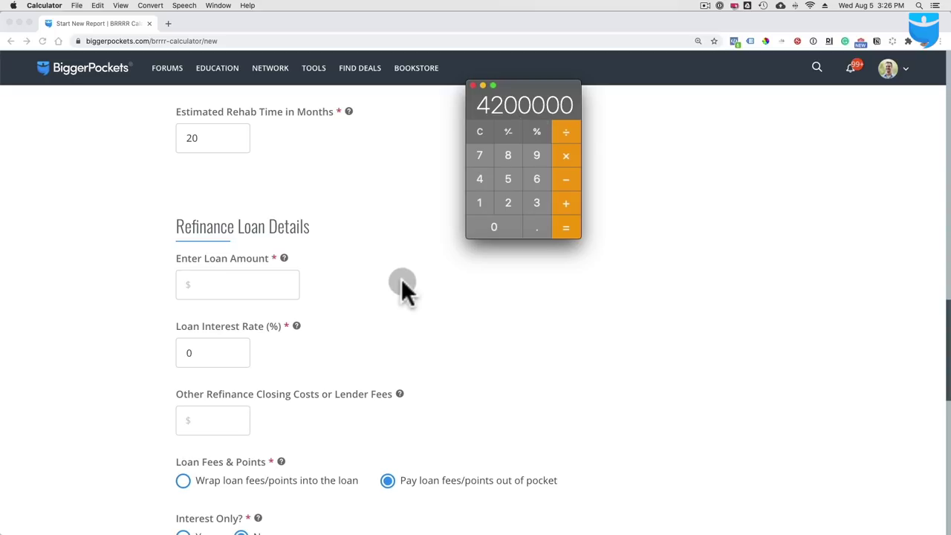
pyautogui.press('super+c')
# Set the refinance loan amount to $4200000 in the BRRRR report and its interest rate to 3.75%
pyautogui.click(234, 288)
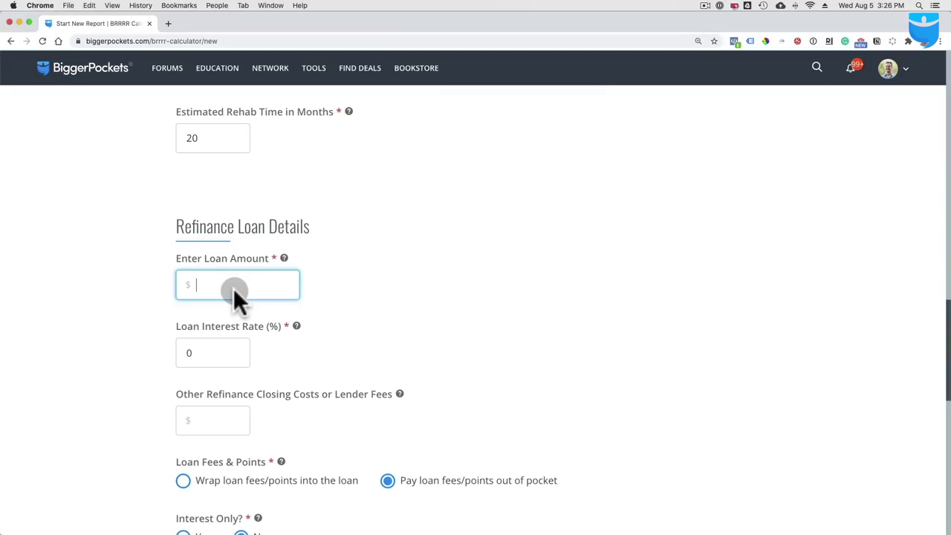
pyautogui.press('super+v')
pyautogui.click(221, 351)
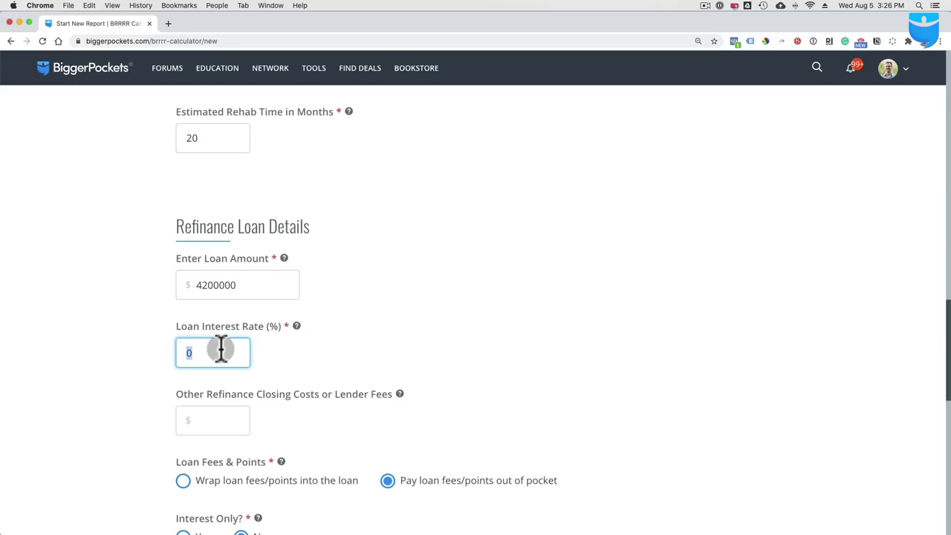
pyautogui.write('3.75')
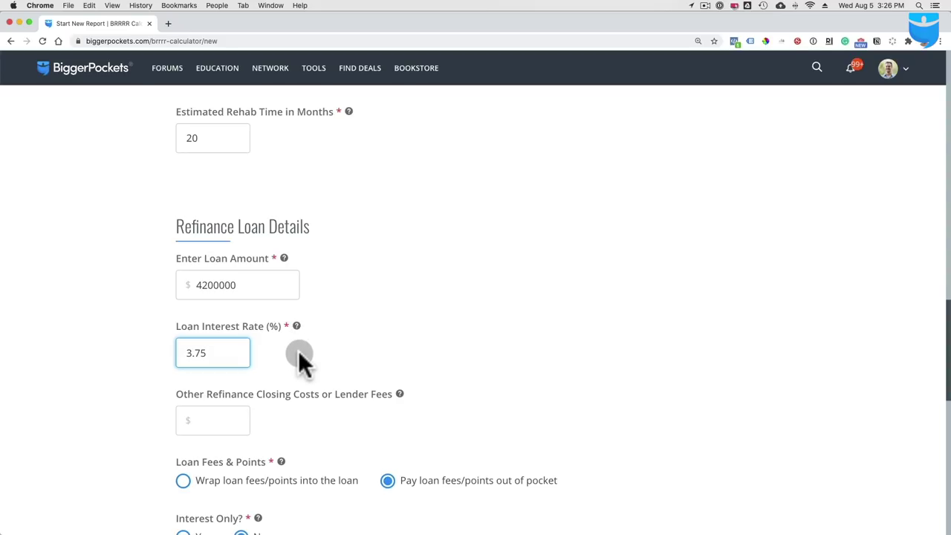
# Set the other refinance closing costs or lender fees to $50000 and make the refinance loan interest-only
pyautogui.scroll(-3, 299, 357)
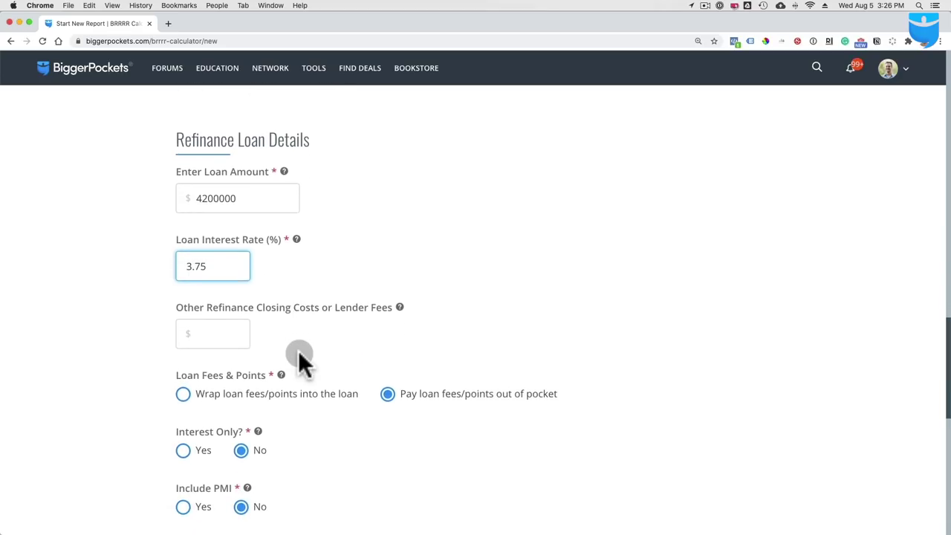
pyautogui.click(232, 338)
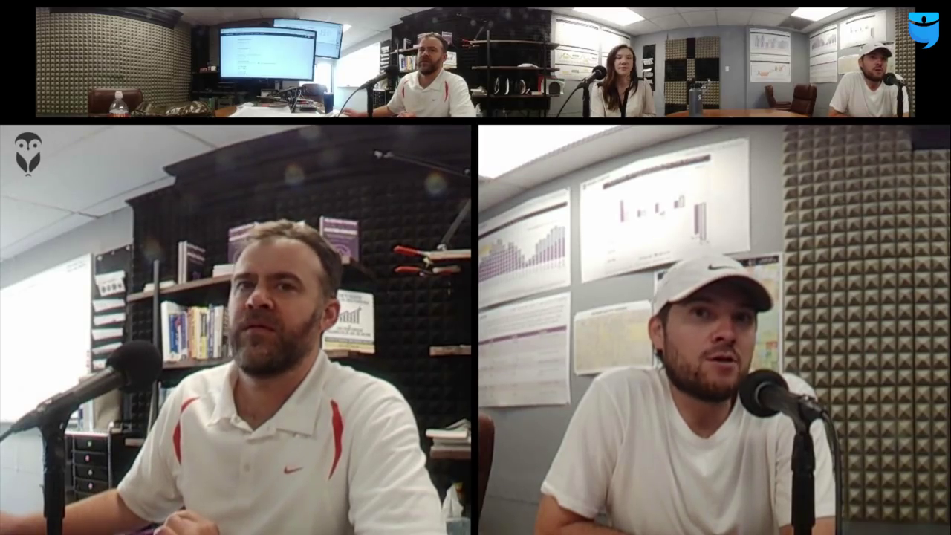
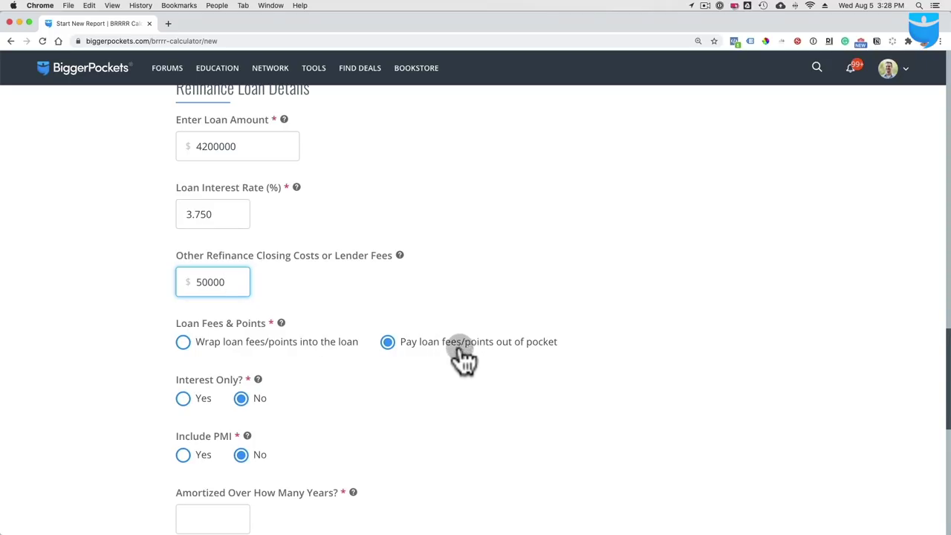
pyautogui.scroll(-2, 463, 361)
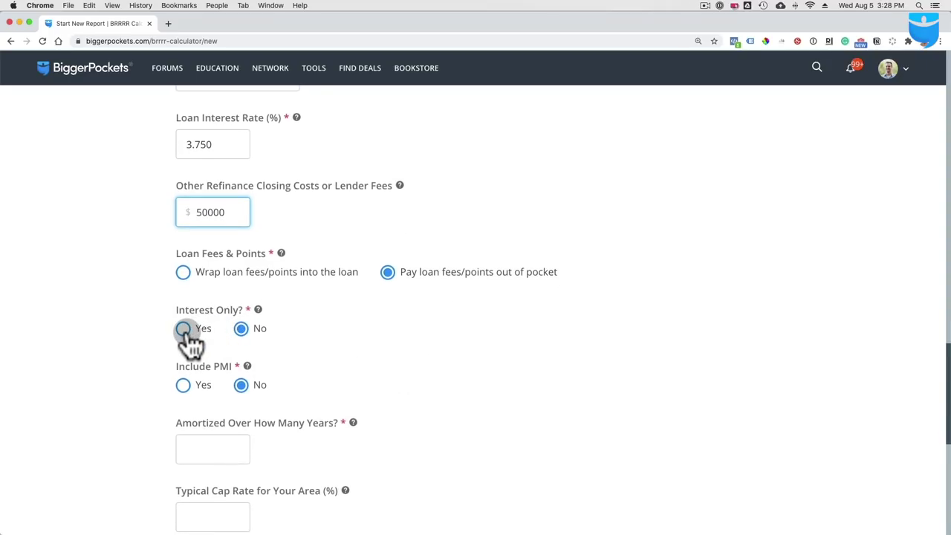
pyautogui.click(186, 330)
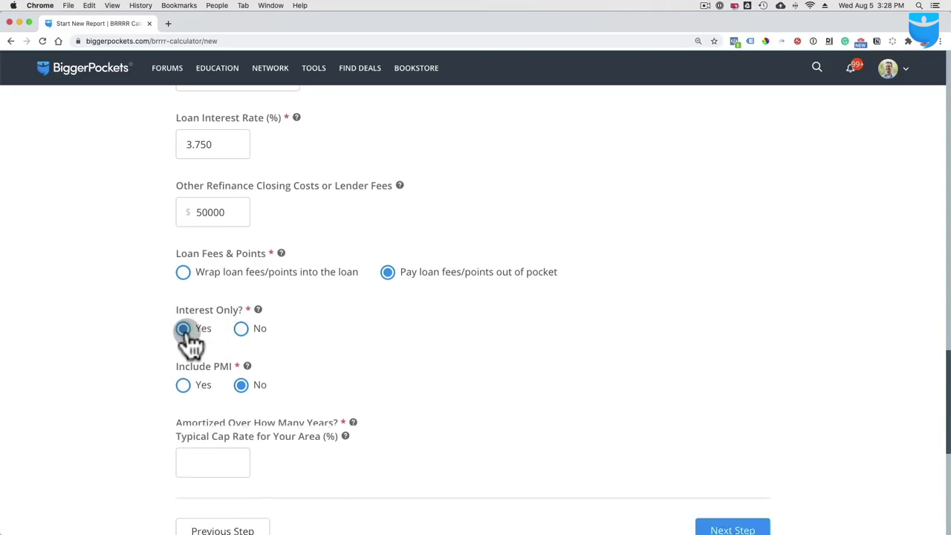
pyautogui.click(239, 331)
pyautogui.scroll(-2, 247, 338)
pyautogui.scroll(-1, 247, 338)
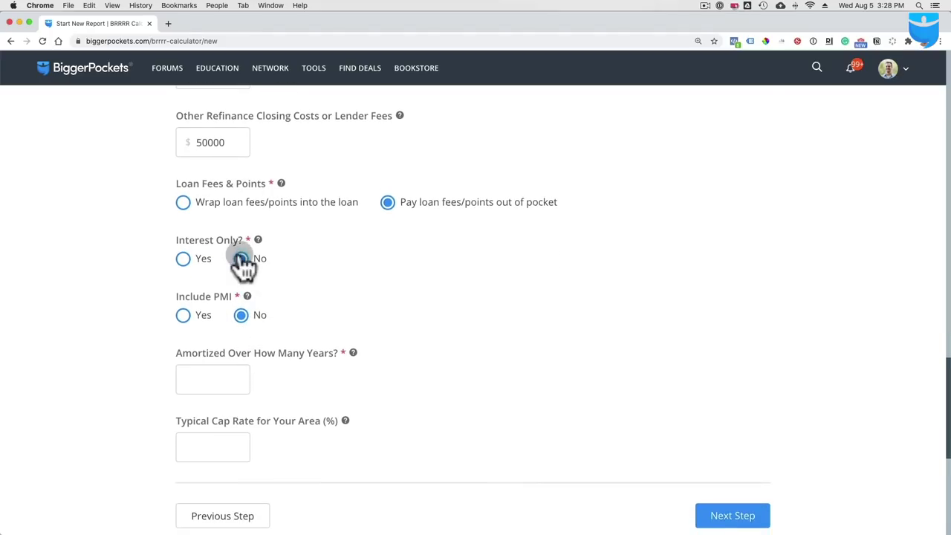
pyautogui.click(183, 260)
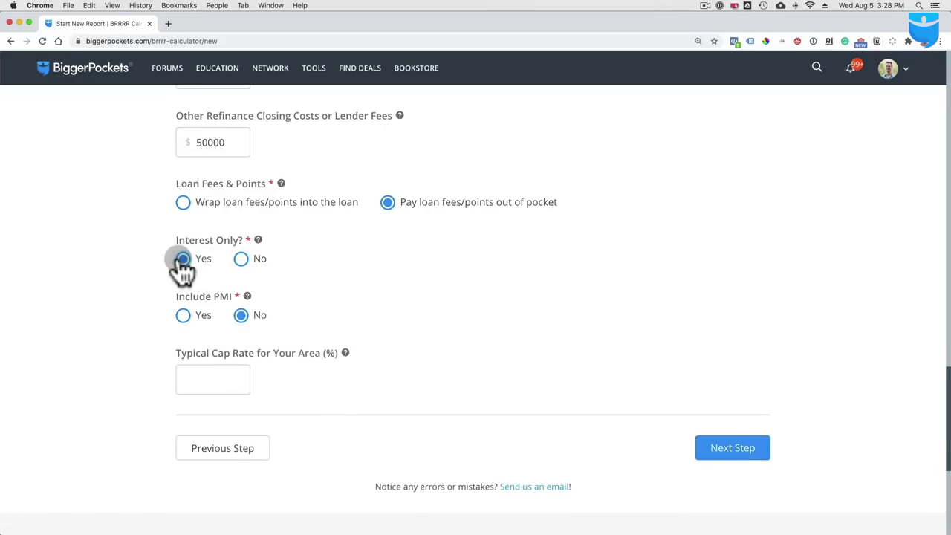
# Set the typical cap rate for the area to 5.25% and continue to the Rental Info step
pyautogui.click(206, 377)
pyautogui.write('5.25')
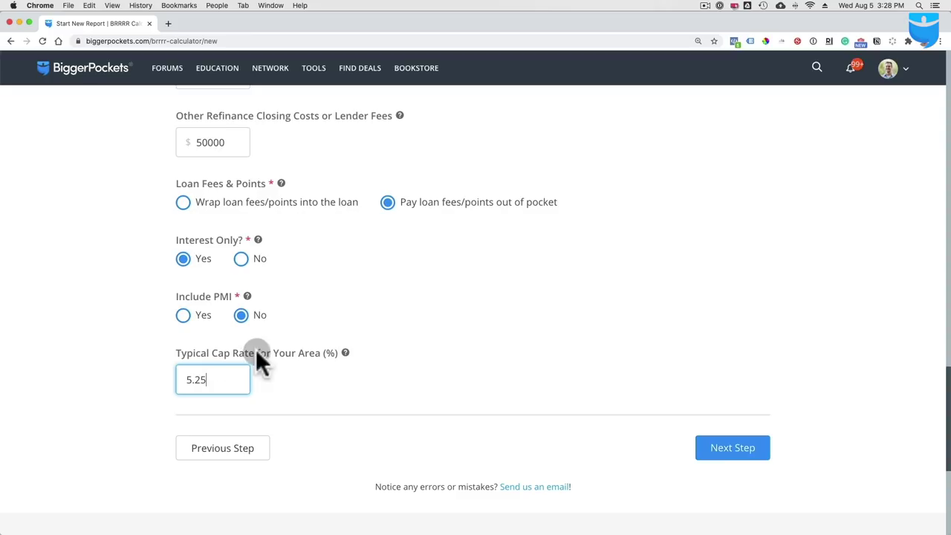
pyautogui.scroll(2, 344, 324)
pyautogui.scroll(8, 345, 325)
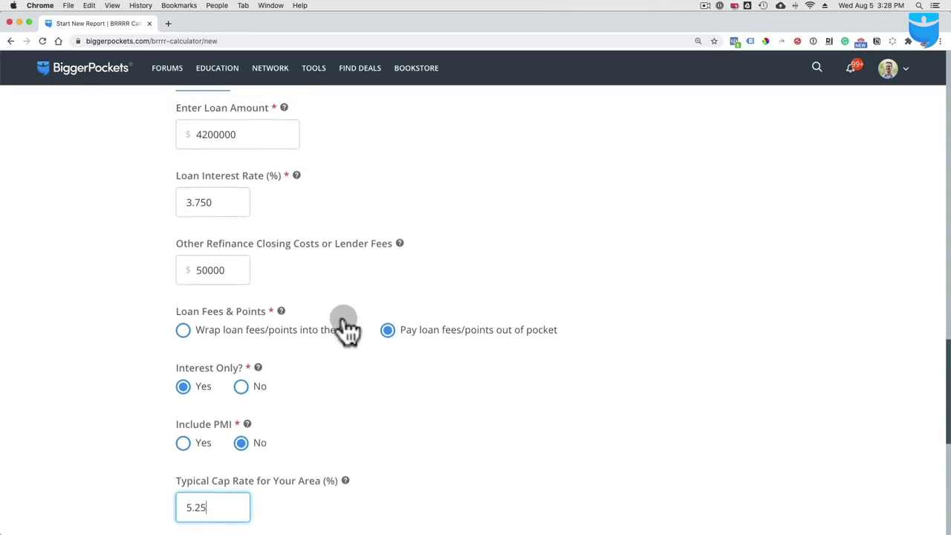
pyautogui.scroll(13, 342, 316)
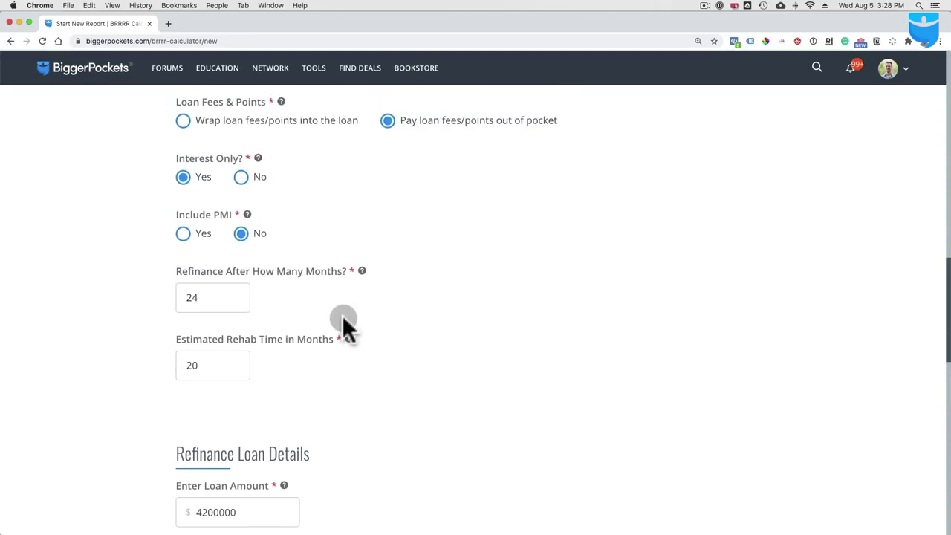
pyautogui.scroll(-20, 342, 315)
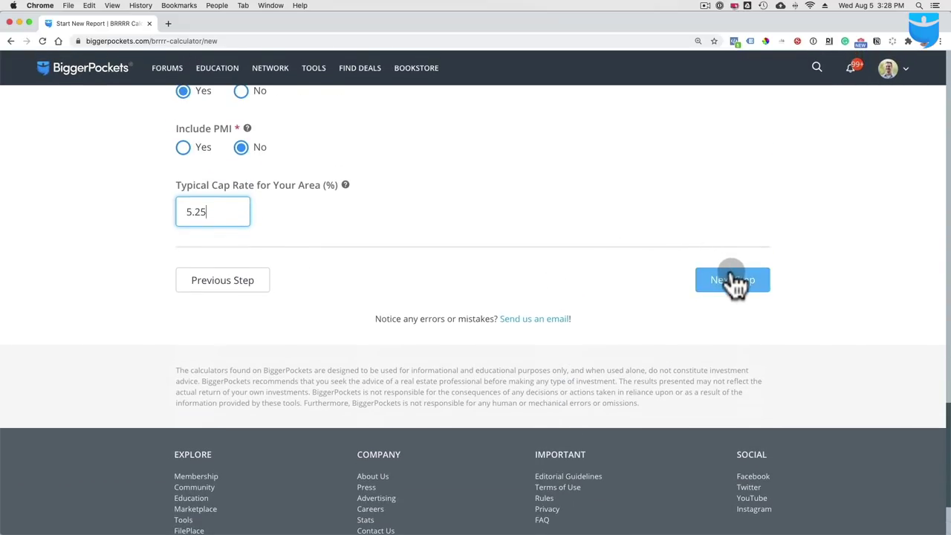
pyautogui.click(733, 280)
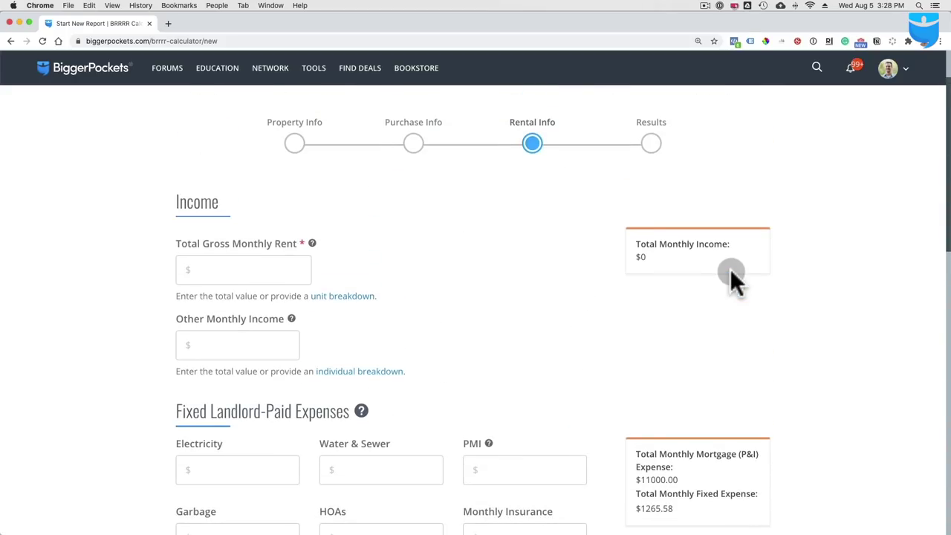
# Consult the pro forma rents in Preview and enter the total annual rent, 356820, as the report's total gross monthly rent
pyautogui.moveTo(740, 526)
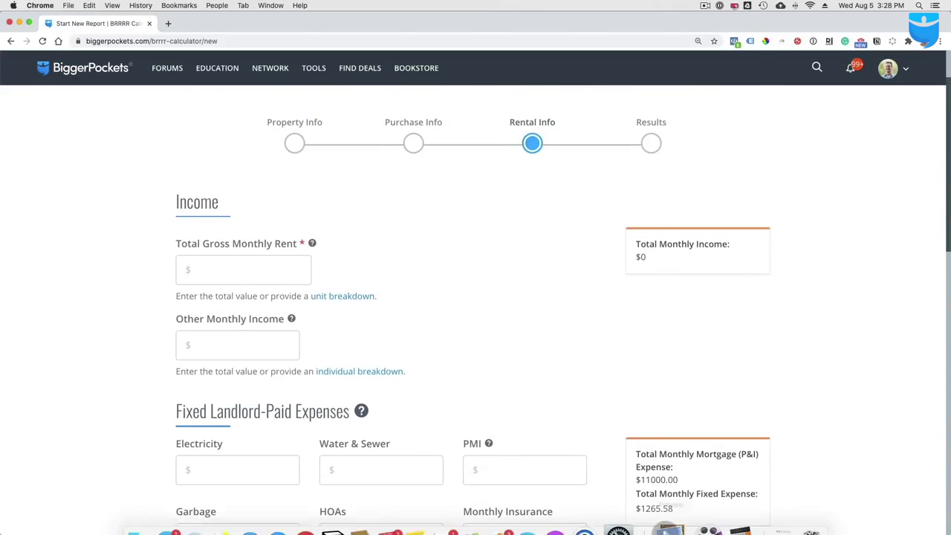
pyautogui.click(672, 520)
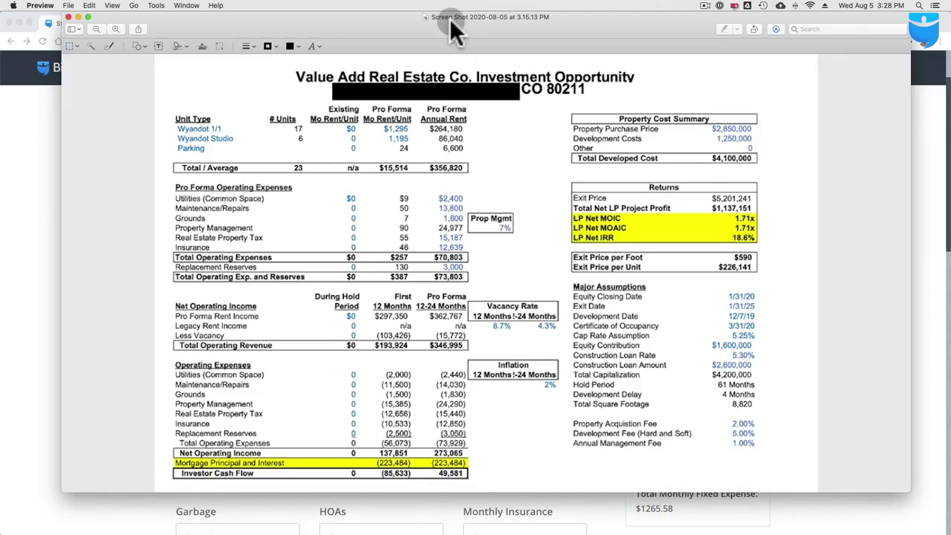
pyautogui.click(30, 252)
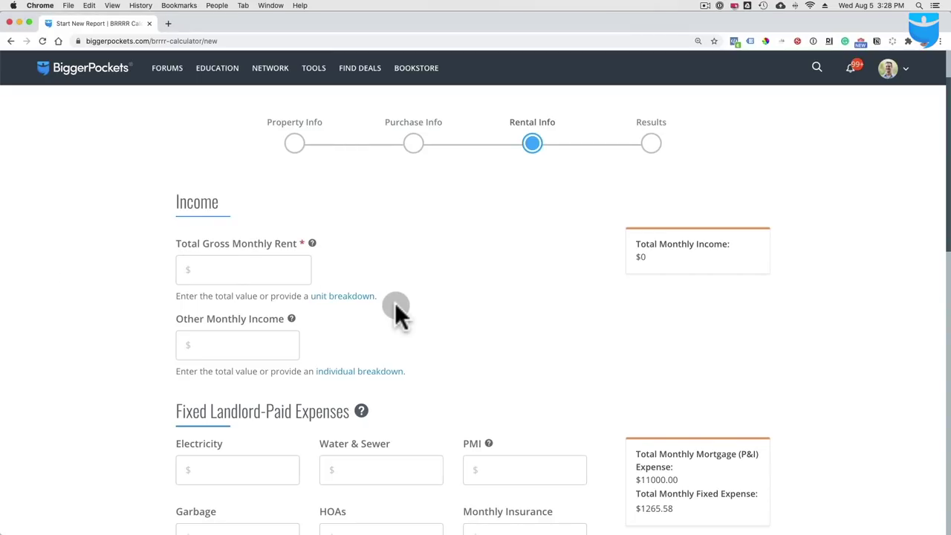
pyautogui.click(669, 514)
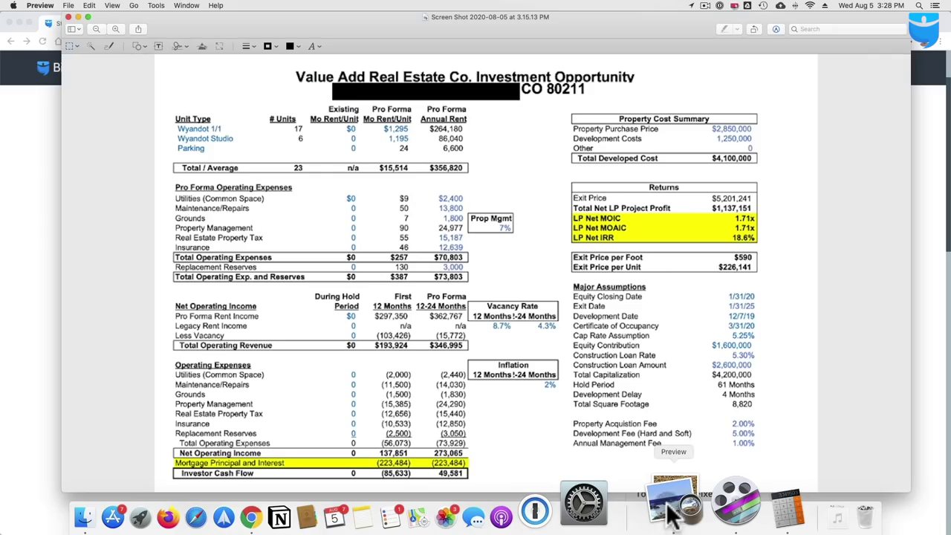
pyautogui.scroll(5, 452, 149)
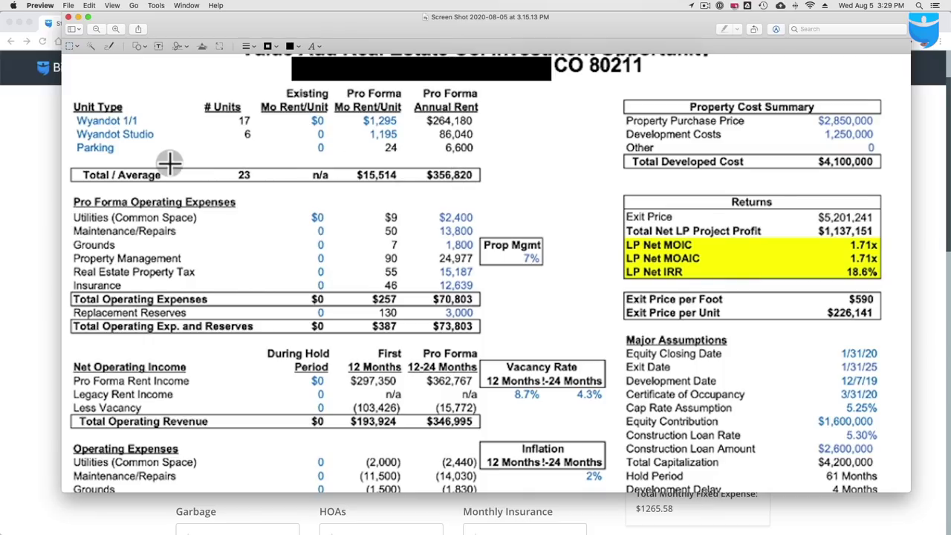
pyautogui.click(56, 179)
pyautogui.click(251, 269)
pyautogui.write('356820')
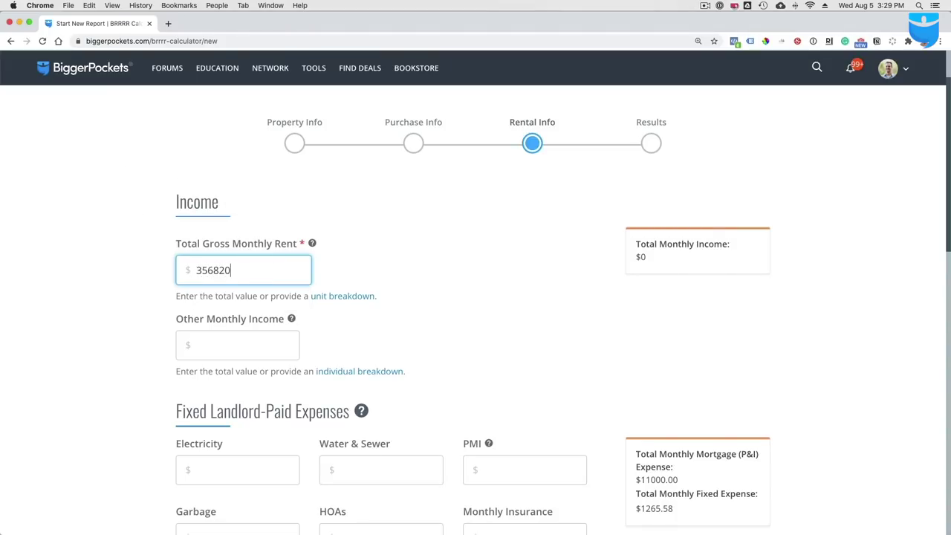
pyautogui.click(242, 356)
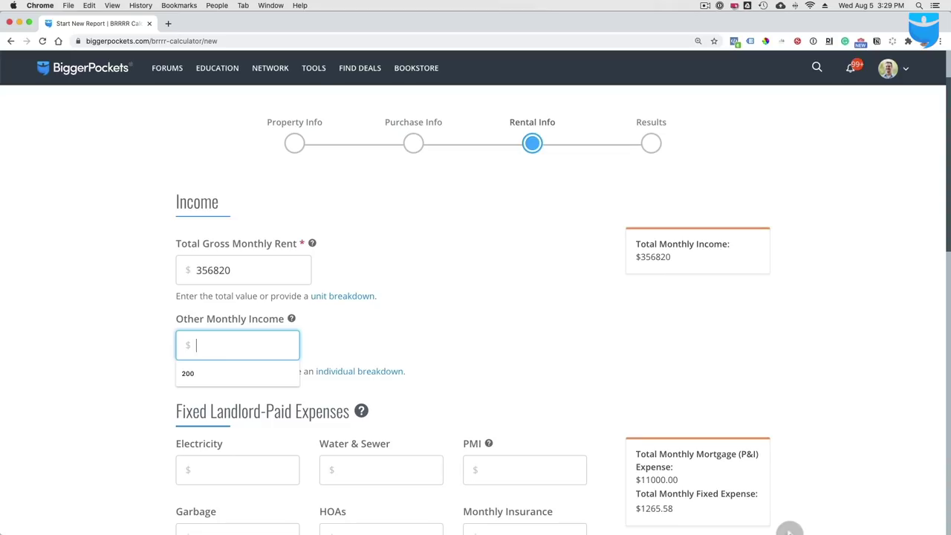
# Recheck the annual rent figures in the Preview pro forma and set the report's total gross monthly rent to $360000
pyautogui.moveTo(788, 530)
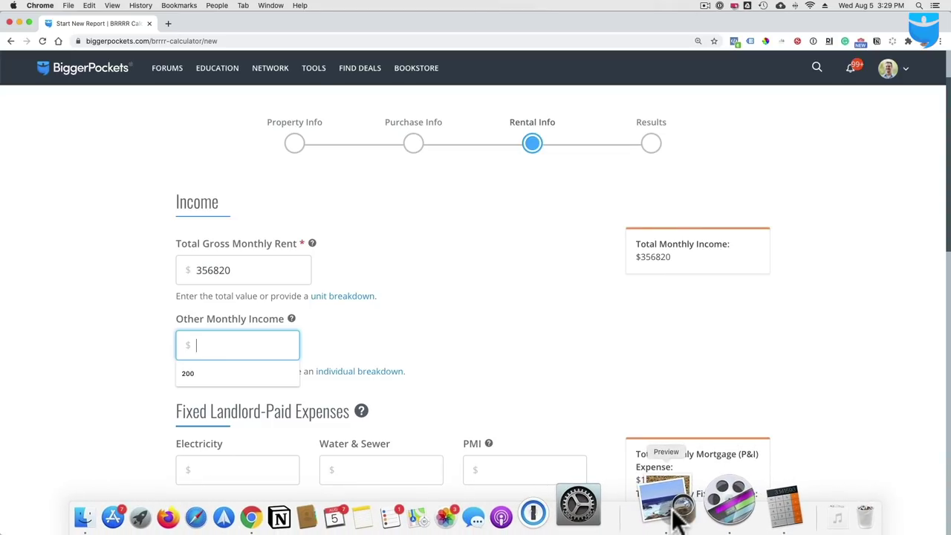
pyautogui.click(665, 521)
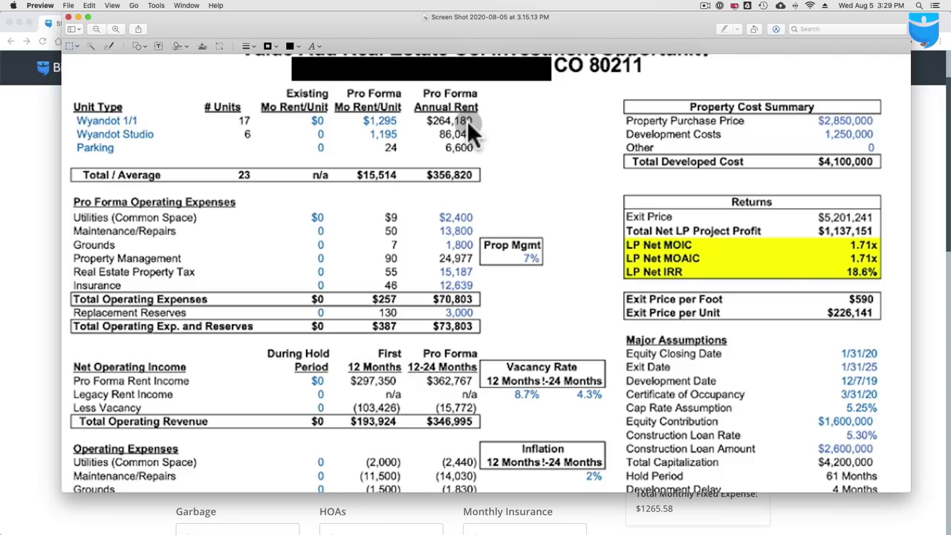
pyautogui.click(45, 191)
pyautogui.moveTo(233, 271); pyautogui.dragTo(152, 272)
pyautogui.write('360000')
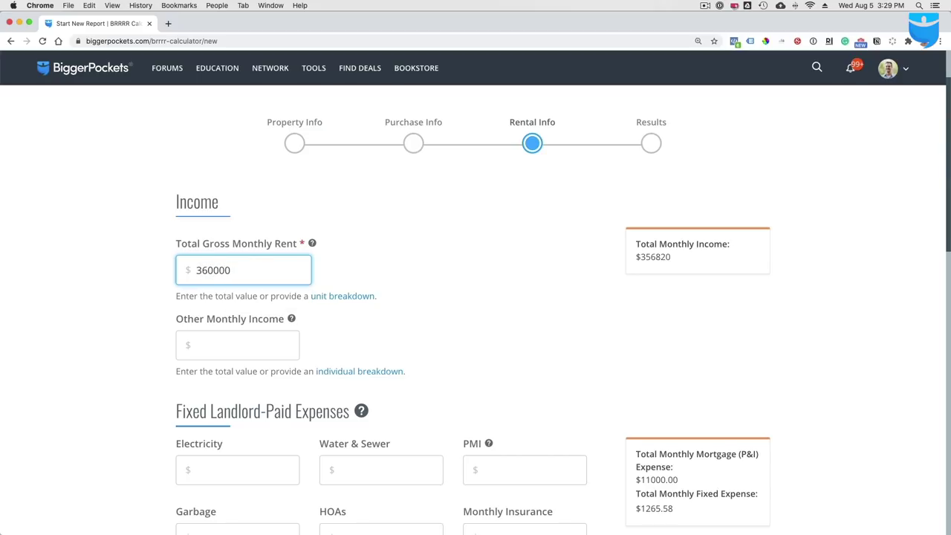
pyautogui.click(229, 344)
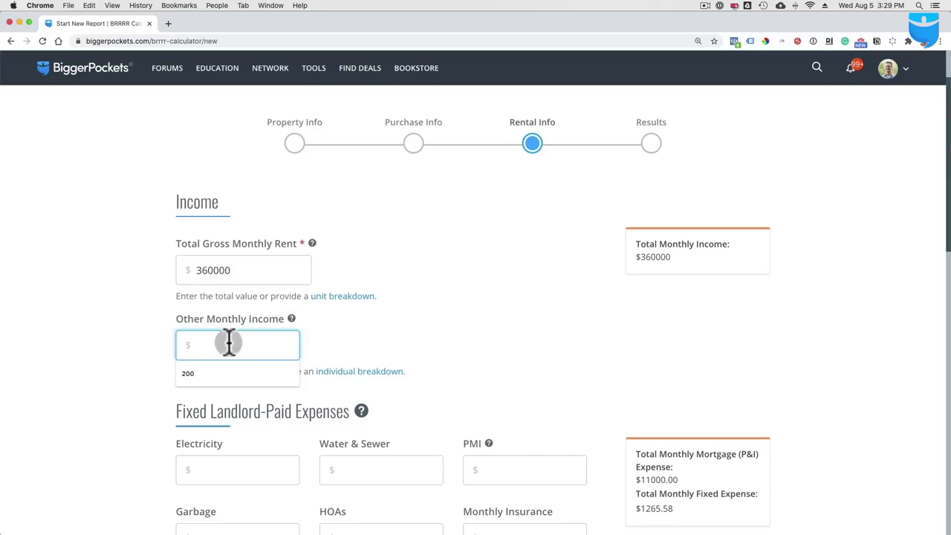
# Consult the pro forma operating expenses in Preview and set the report's electricity expense to $2400
pyautogui.scroll(-5, 372, 334)
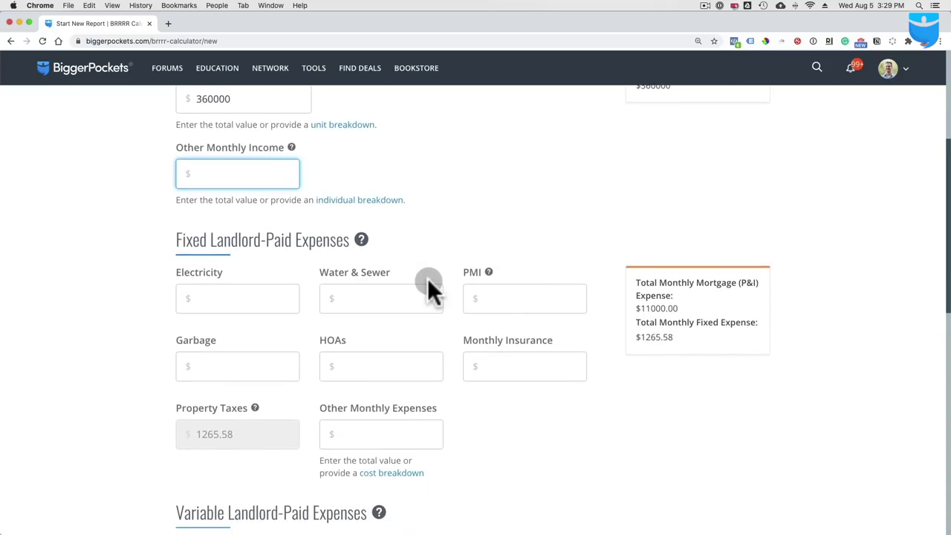
pyautogui.scroll(-1, 490, 256)
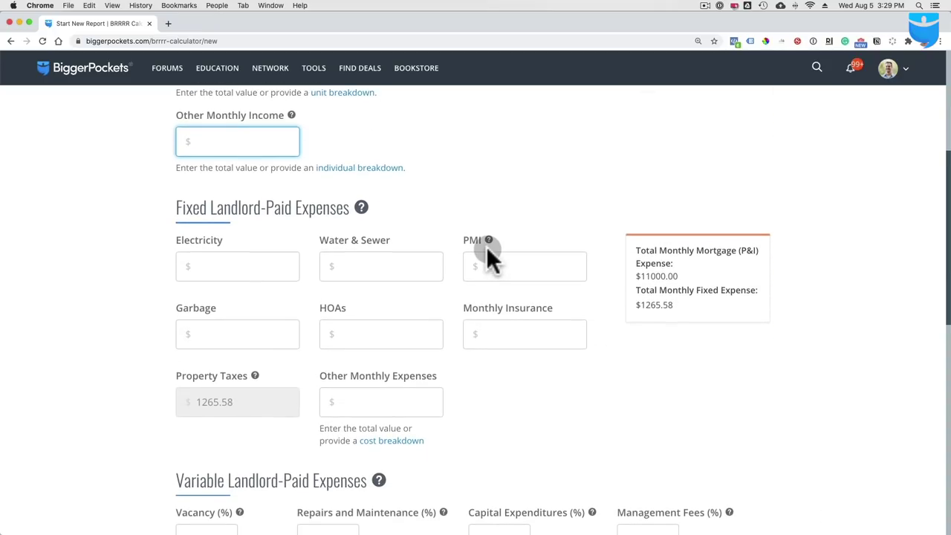
pyautogui.moveTo(698, 528)
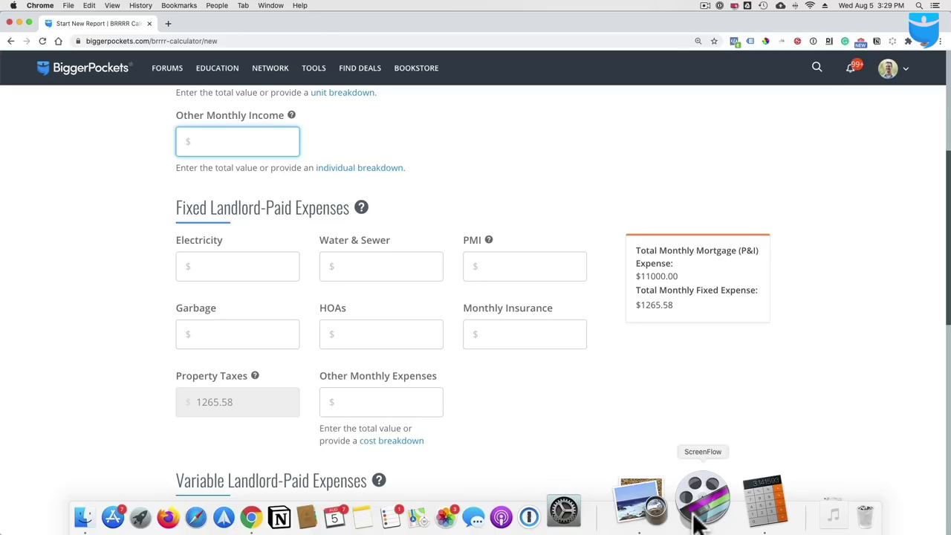
pyautogui.click(671, 510)
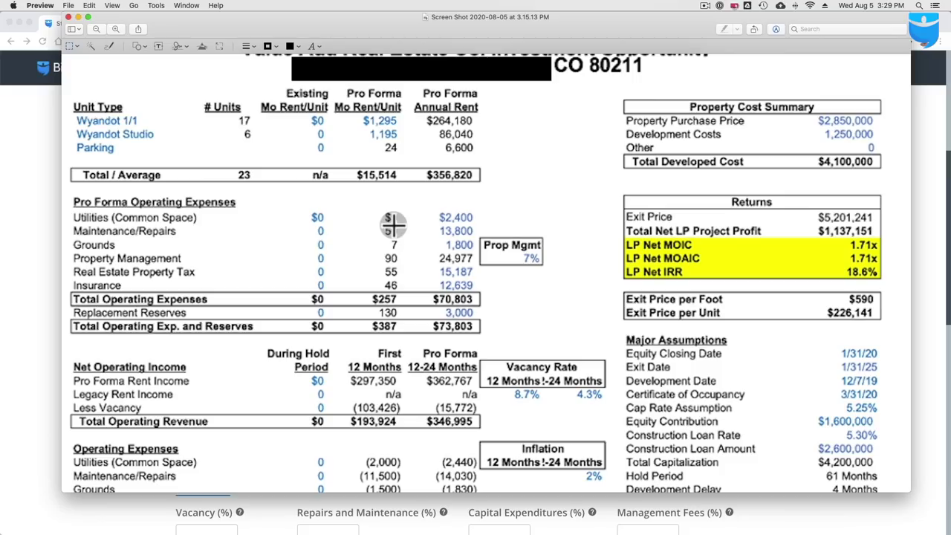
pyautogui.click(43, 200)
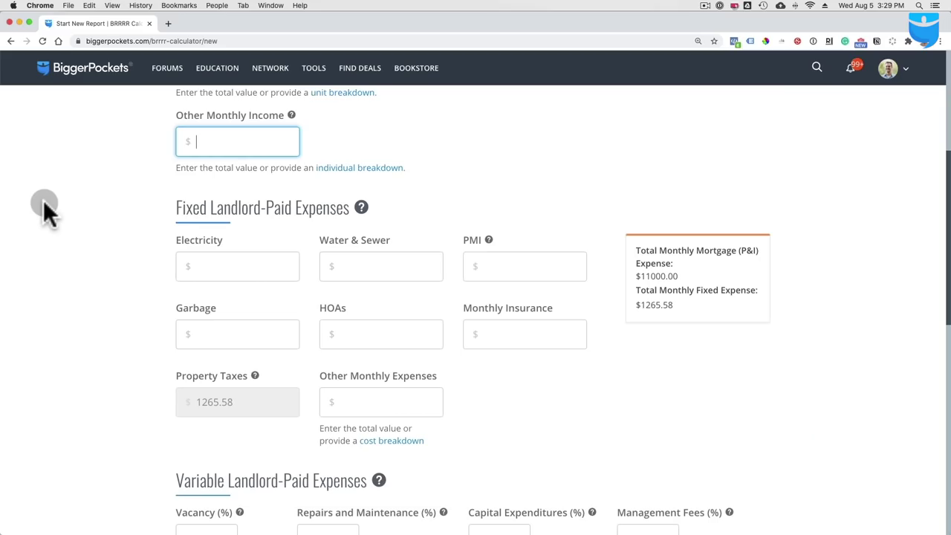
pyautogui.click(245, 262)
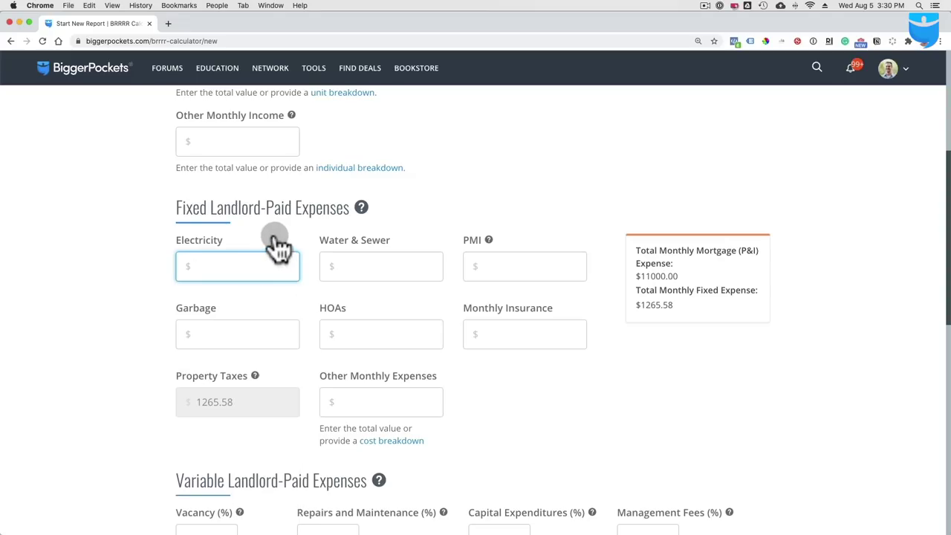
pyautogui.click(240, 268)
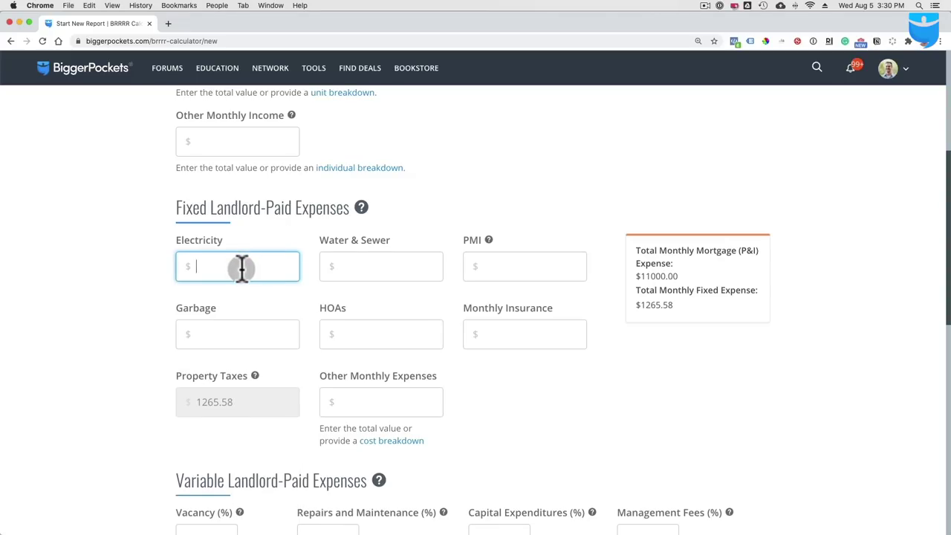
pyautogui.write('2400')
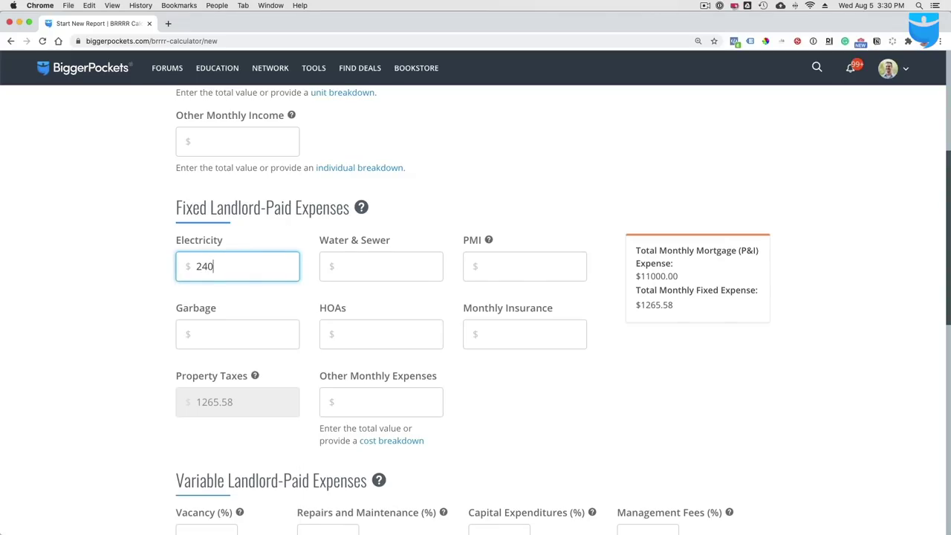
pyautogui.click(342, 264)
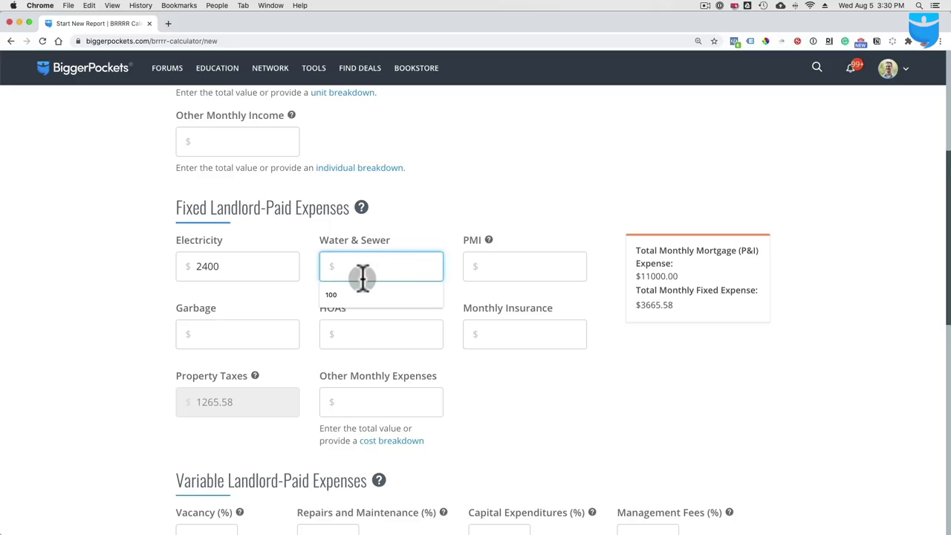
pyautogui.click(458, 208)
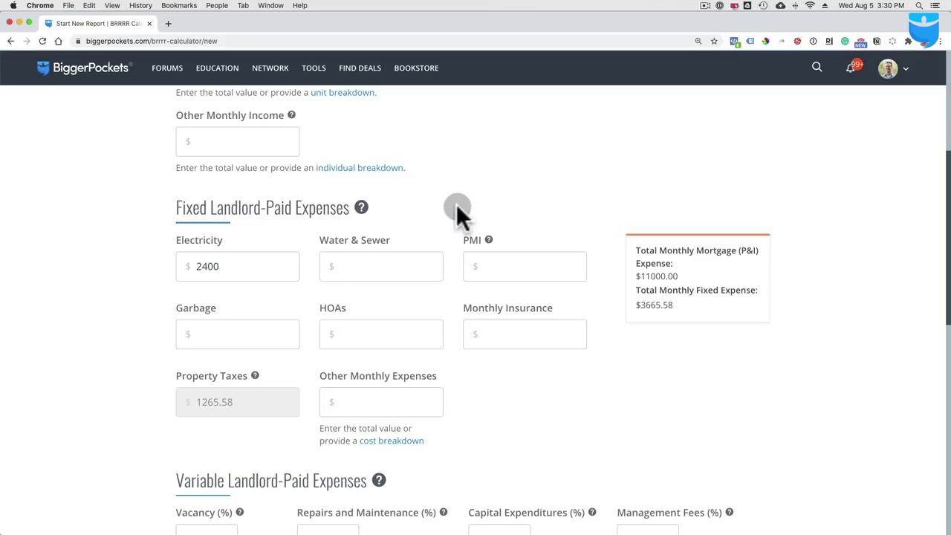
# Open Calculator and work out the 13800 repairs cost as a percentage of the 360000 rent
pyautogui.scroll(-3, 374, 404)
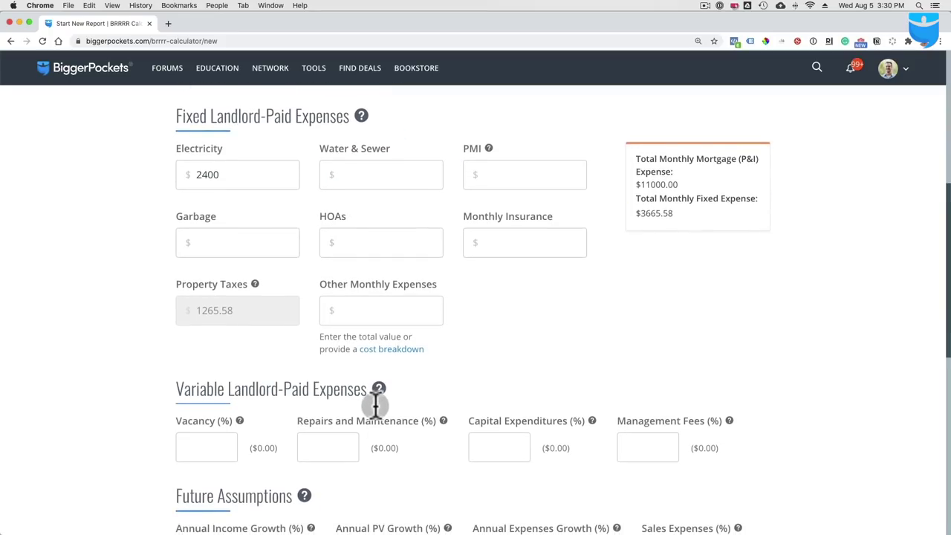
pyautogui.click(336, 445)
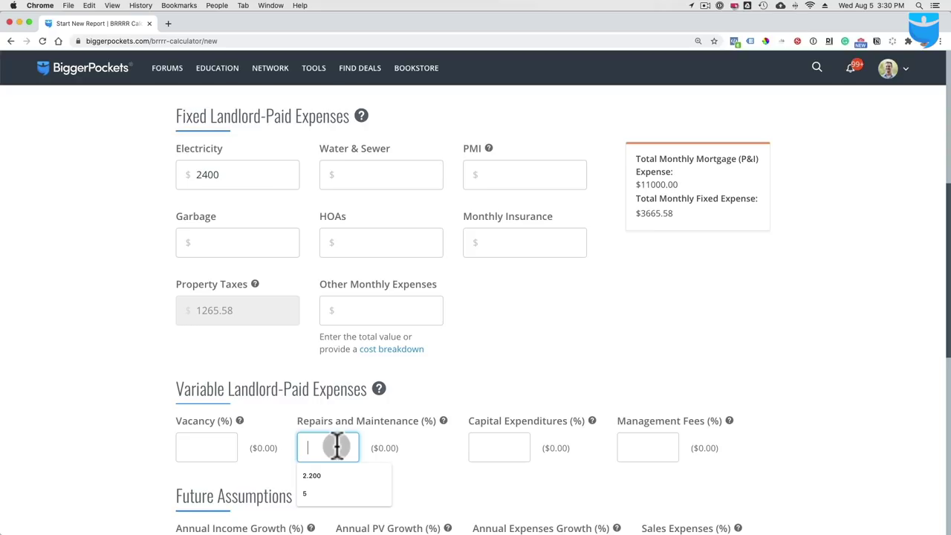
pyautogui.press('F4')
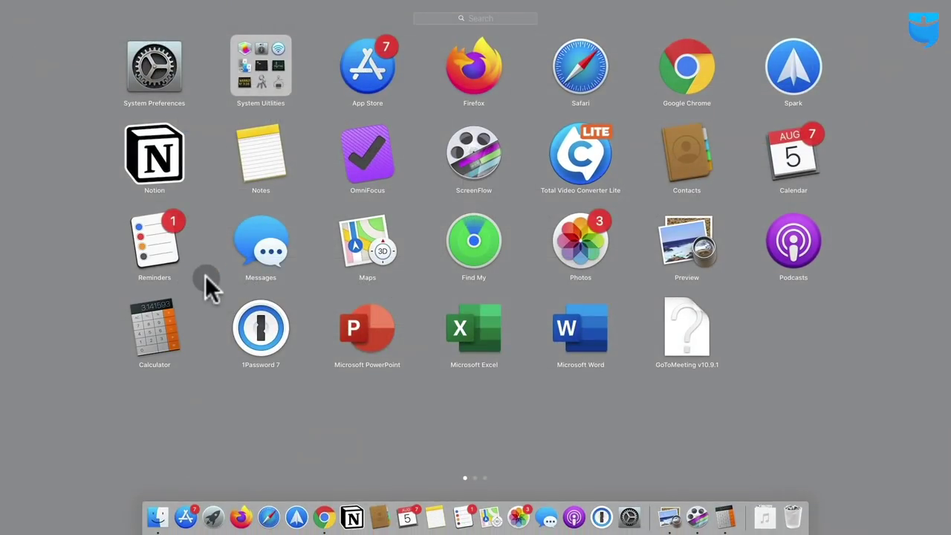
pyautogui.click(167, 316)
pyautogui.click(480, 131)
pyautogui.moveTo(524, 107); pyautogui.dragTo(719, 137)
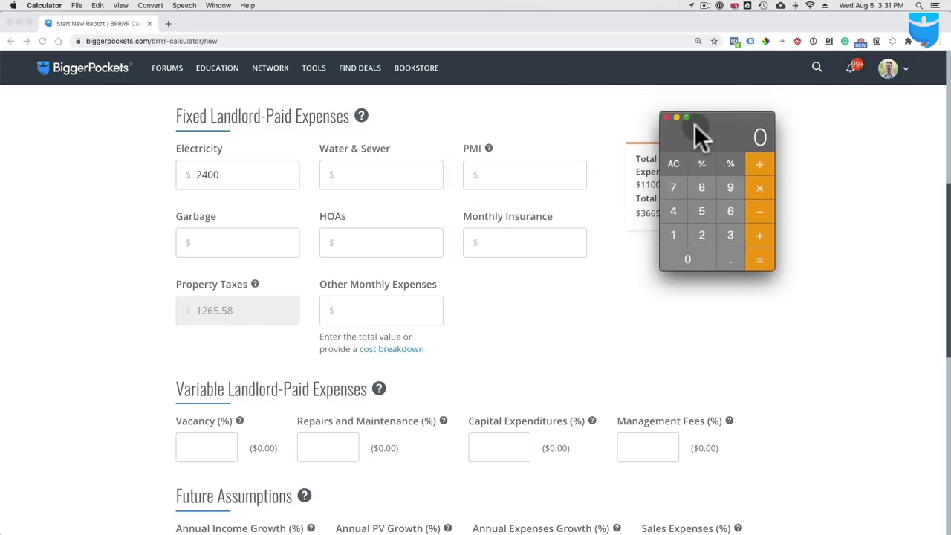
pyautogui.write('13800')
pyautogui.press('/')
pyautogui.write('360000')
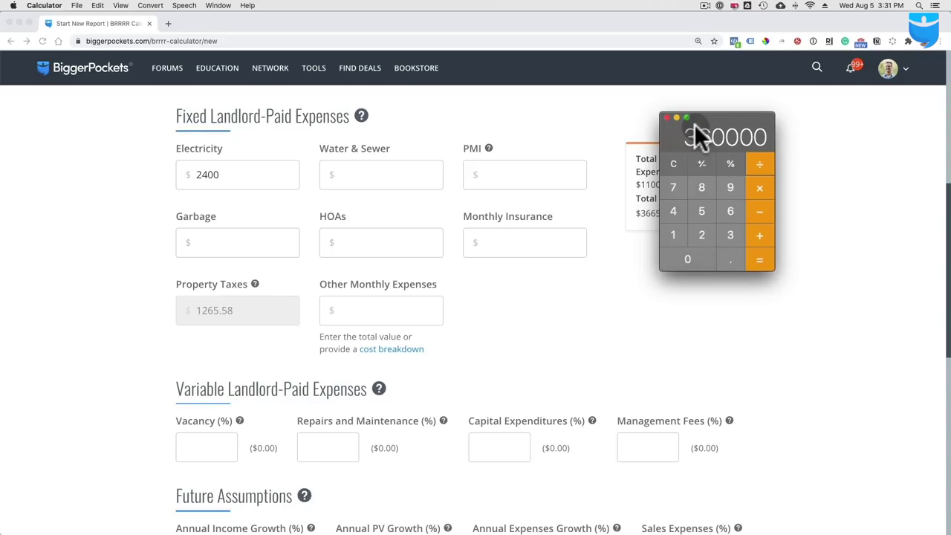
pyautogui.press('Return')
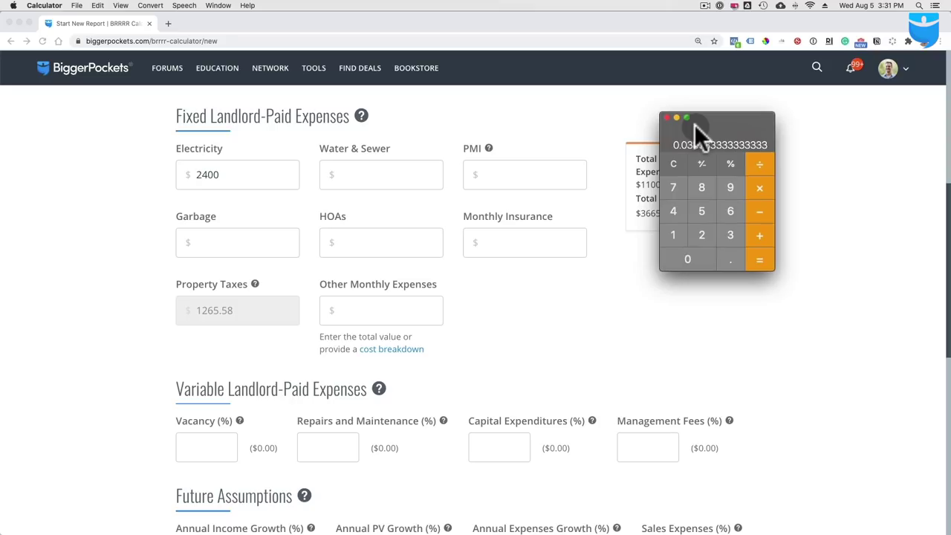
pyautogui.write('*100')
pyautogui.press('Return')
# Return to the report and set Repairs and Maintenance to 3.8%
pyautogui.click(562, 318)
pyautogui.click(338, 448)
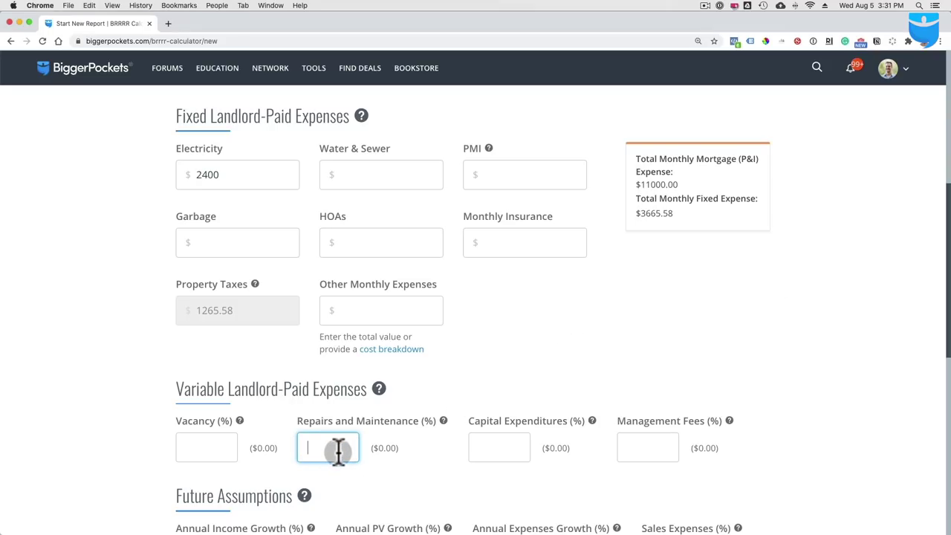
pyautogui.write('3.8')
# For capital expenditures, use Calculator to multiply 250 by 23 units and divide the product by 360000
pyautogui.click(495, 444)
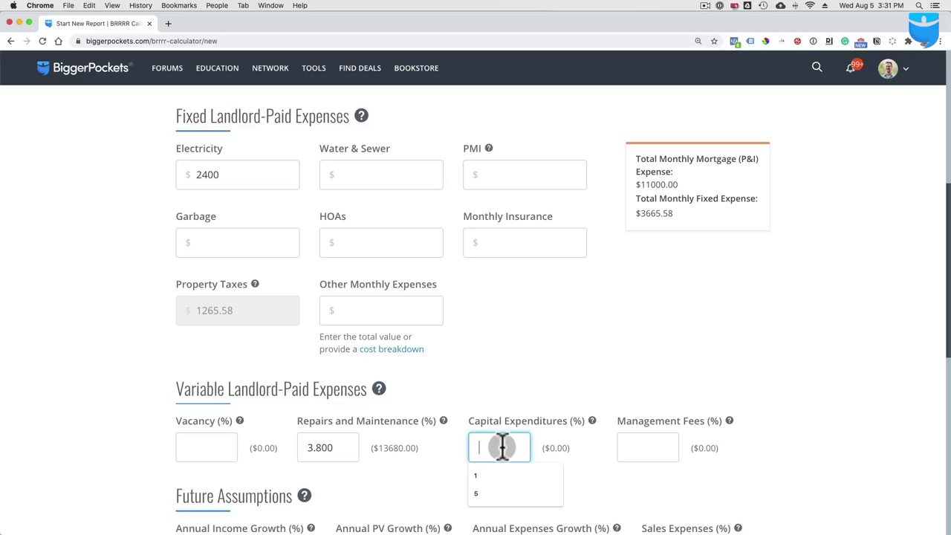
pyautogui.click(726, 519)
pyautogui.click(674, 159)
pyautogui.write('250')
pyautogui.press('*')
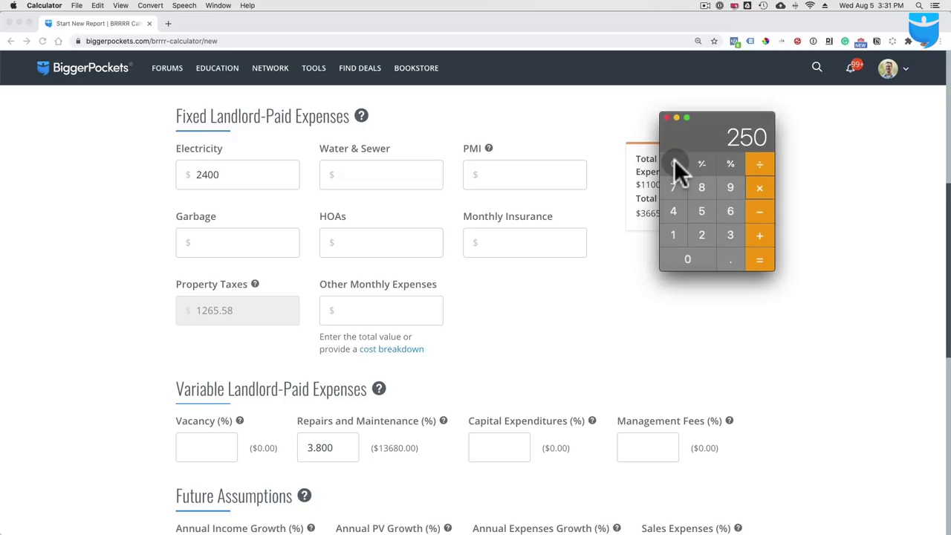
pyautogui.write('23')
pyautogui.press('Return')
pyautogui.press('/')
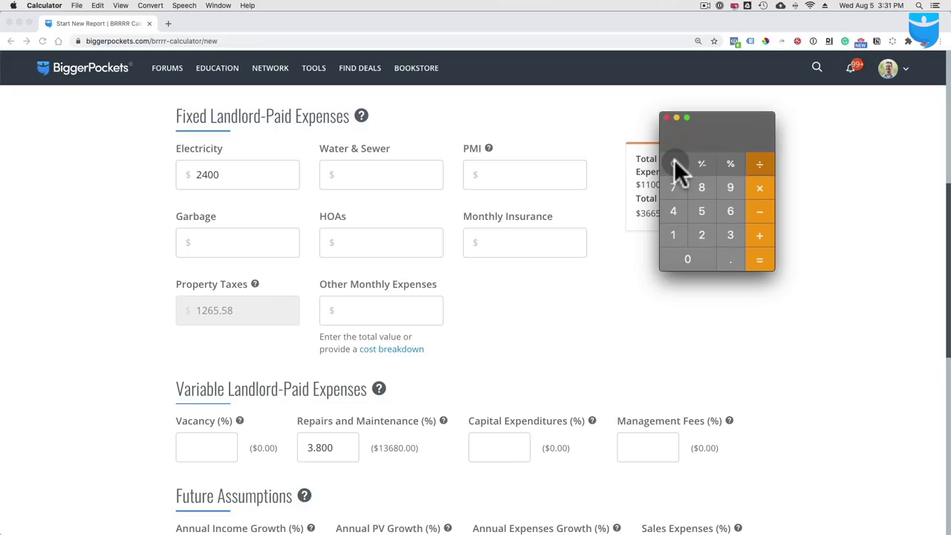
pyautogui.write('360000')
pyautogui.press('Return')
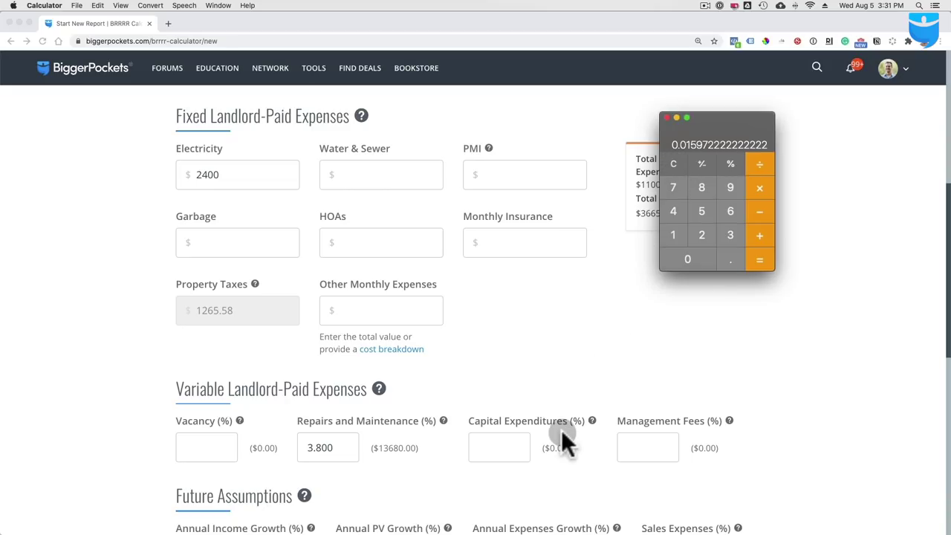
# Set Capital Expenditures to 1.6% in the report's variable landlord-paid expenses
pyautogui.click(496, 446)
pyautogui.write('4.')
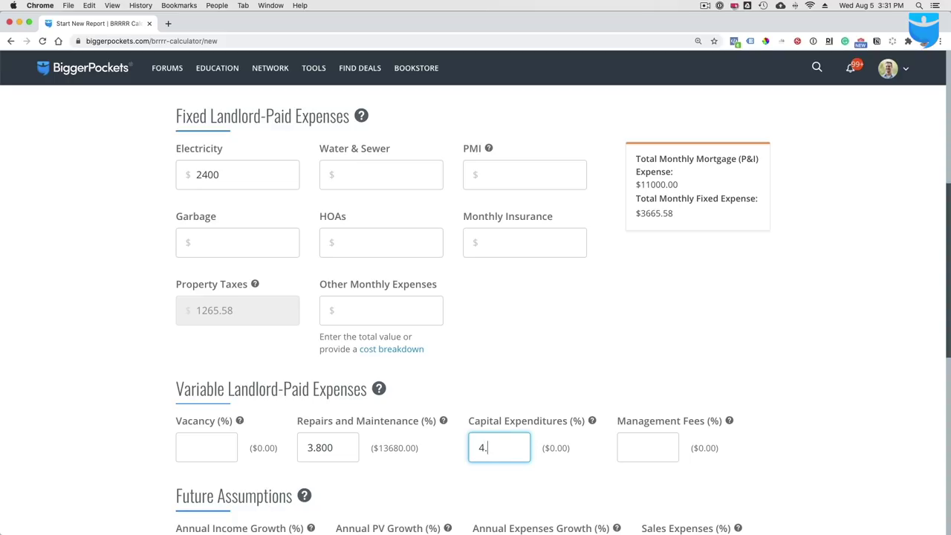
pyautogui.press('BackSpace')
pyautogui.press('BackSpace')
pyautogui.write('1.6')
pyautogui.click(503, 395)
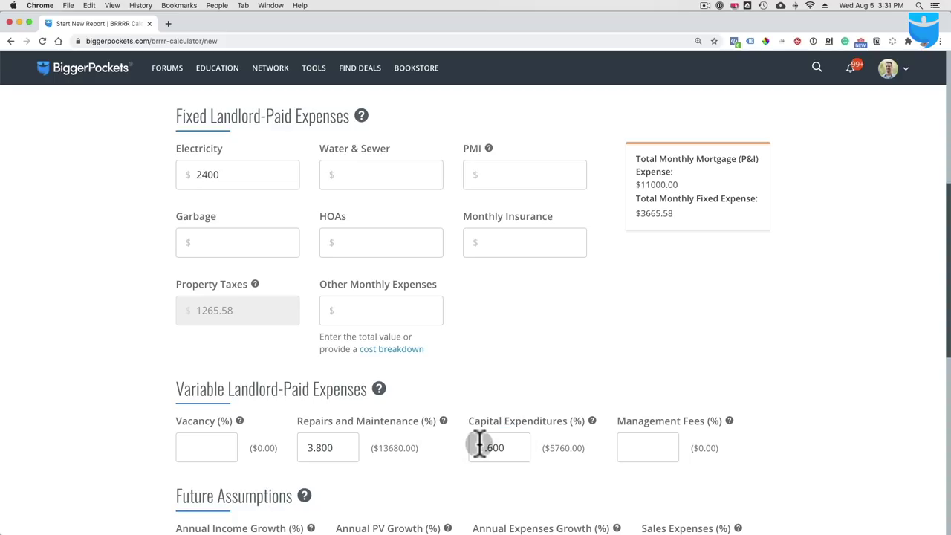
pyautogui.click(337, 446)
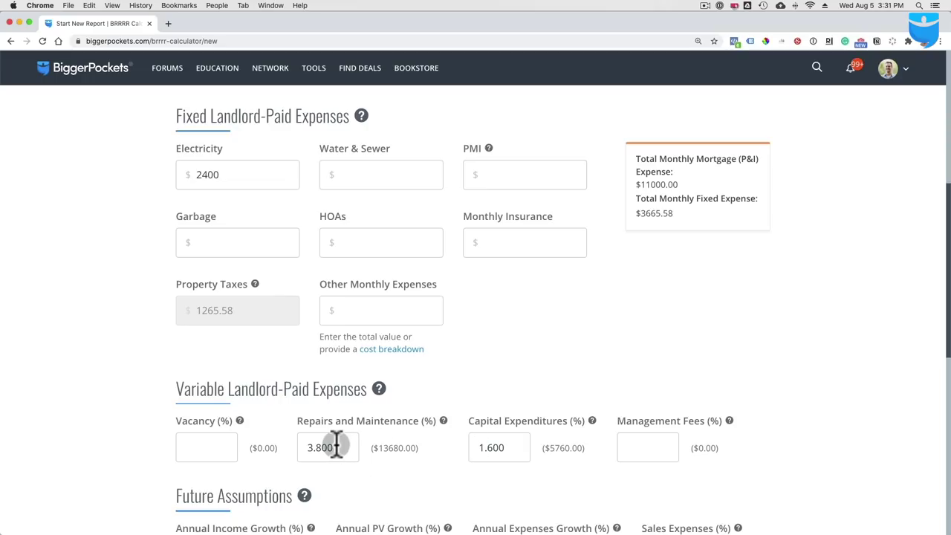
pyautogui.click(431, 449)
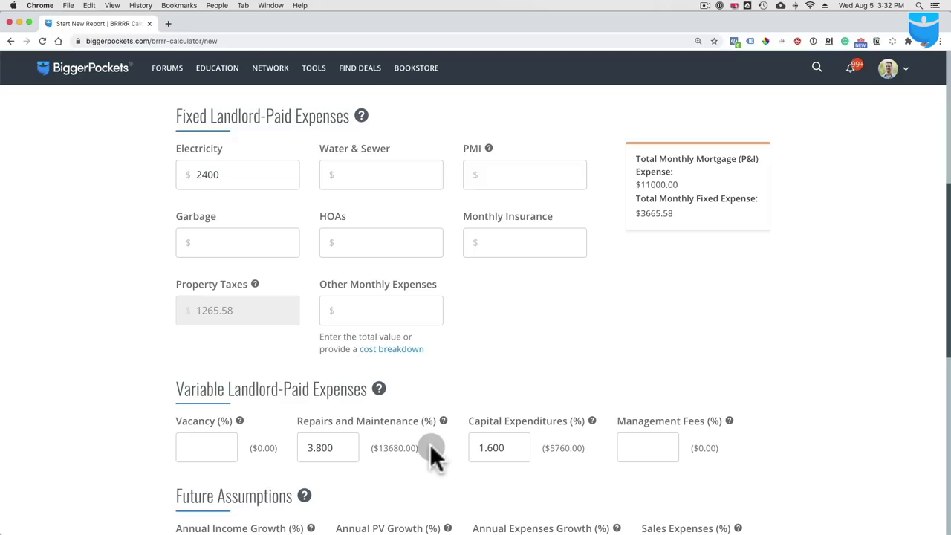
# Set Vacancy to 5% and Management Fees to 7% in the variable landlord-paid expenses
pyautogui.click(222, 443)
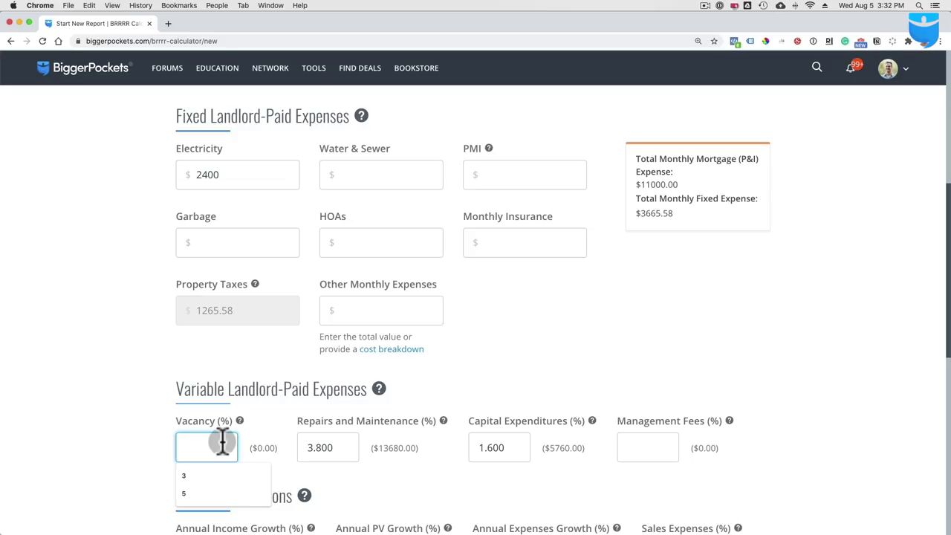
pyautogui.write('5')
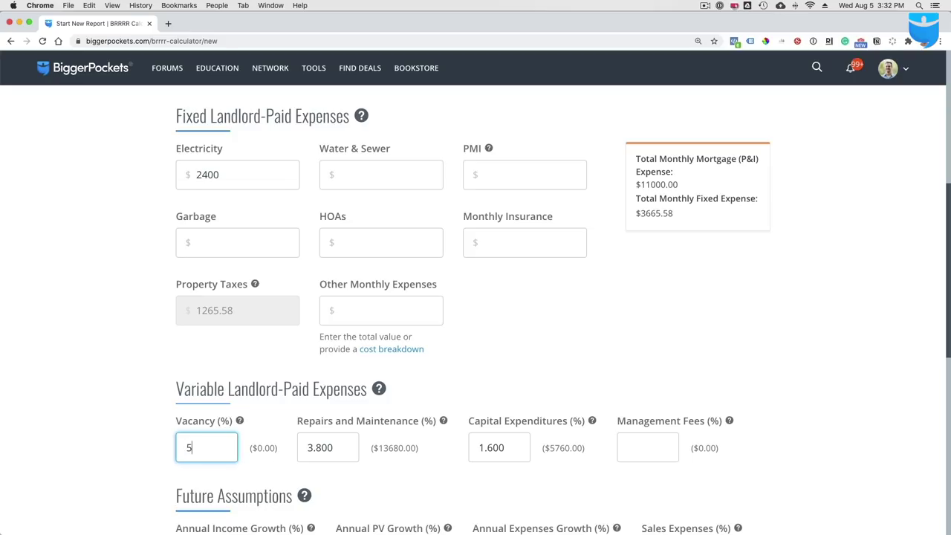
pyautogui.click(633, 446)
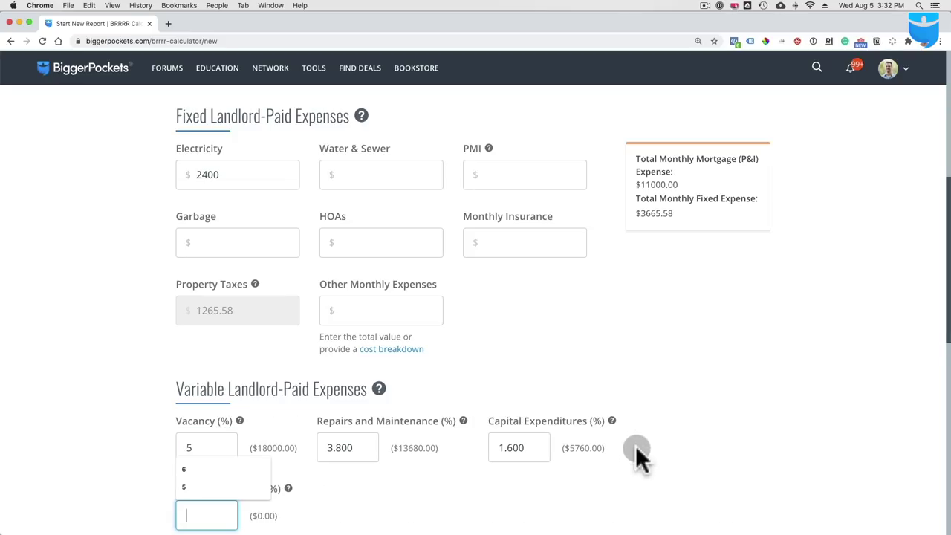
pyautogui.scroll(-2, 555, 384)
pyautogui.click(214, 418)
pyautogui.write('7')
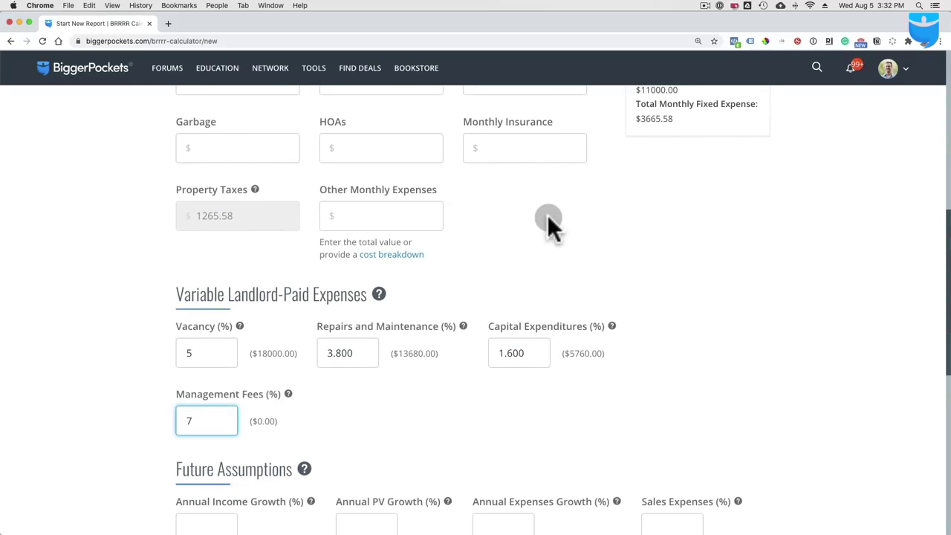
# Fill in the fixed landlord-paid expenses with $300 for water and sewer, $0 for PMI and $400 for garbage
pyautogui.scroll(3, 547, 221)
pyautogui.click(397, 195)
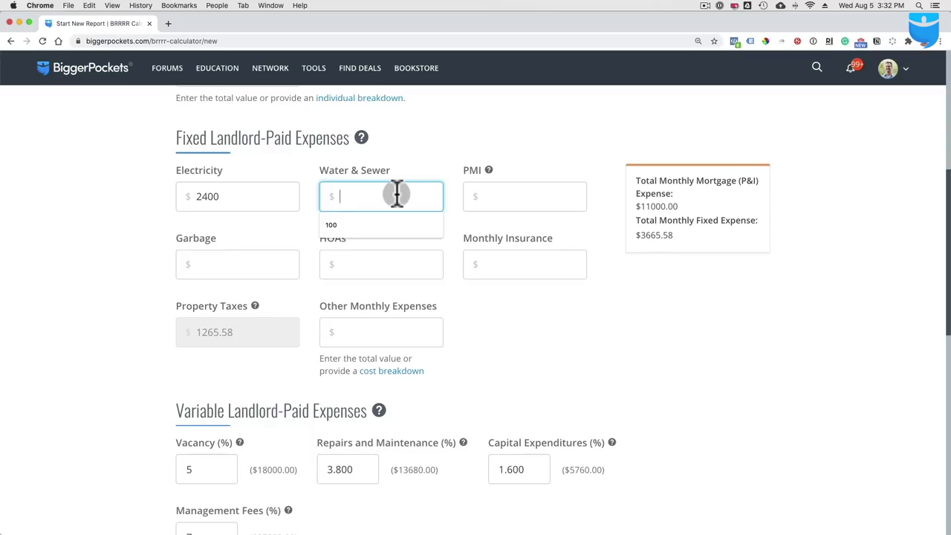
pyautogui.moveTo(695, 524)
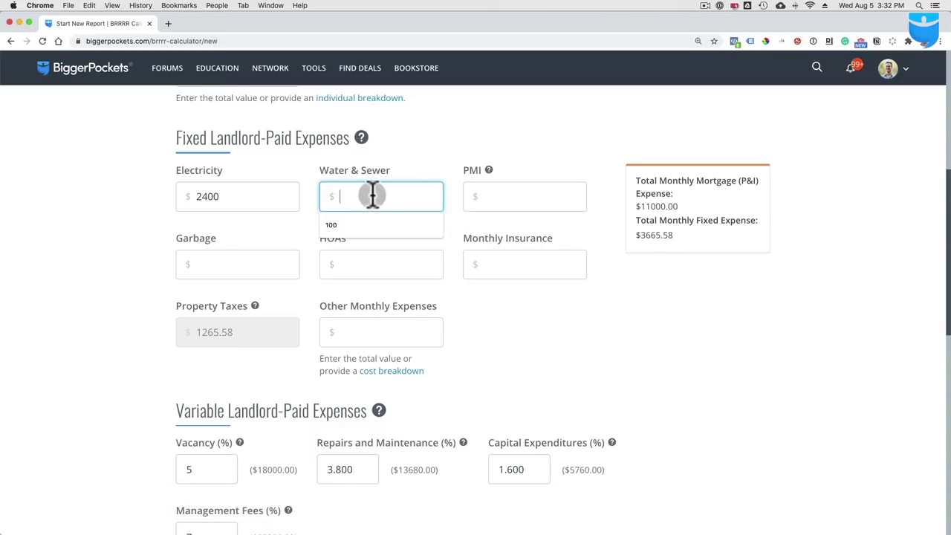
pyautogui.write('300')
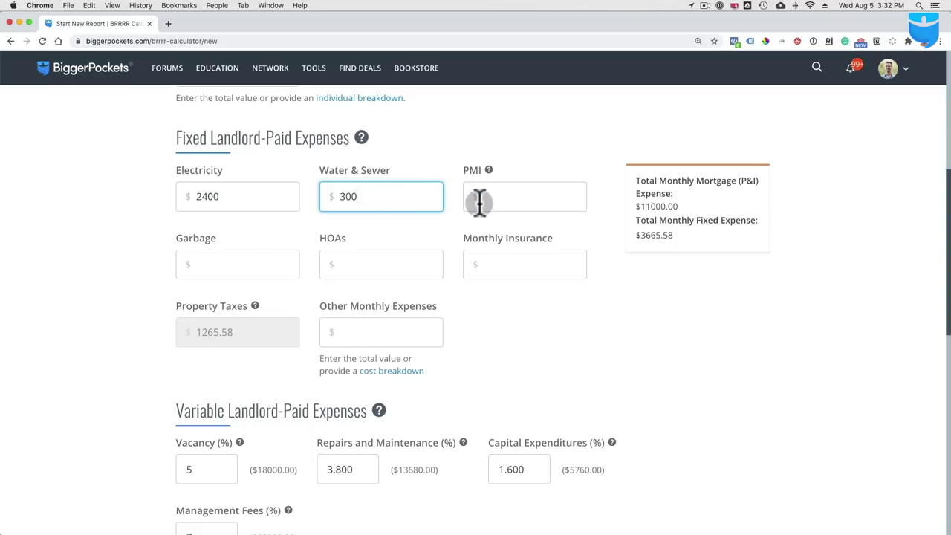
pyautogui.click(504, 199)
pyautogui.write('0')
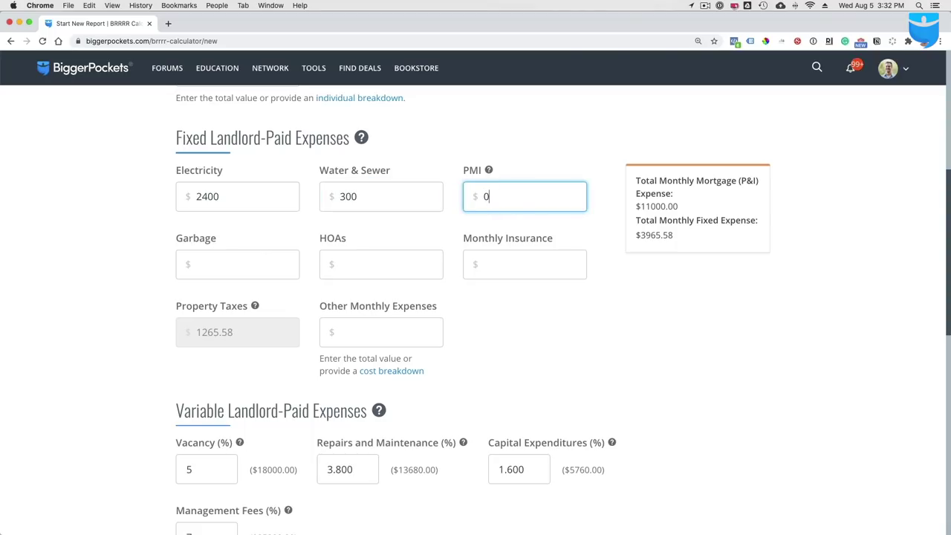
pyautogui.click(274, 259)
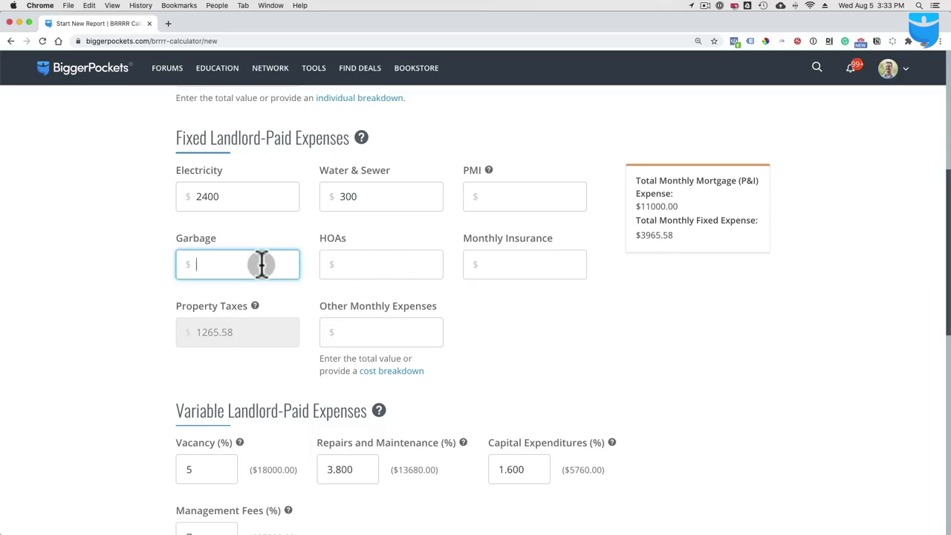
pyautogui.write('400')
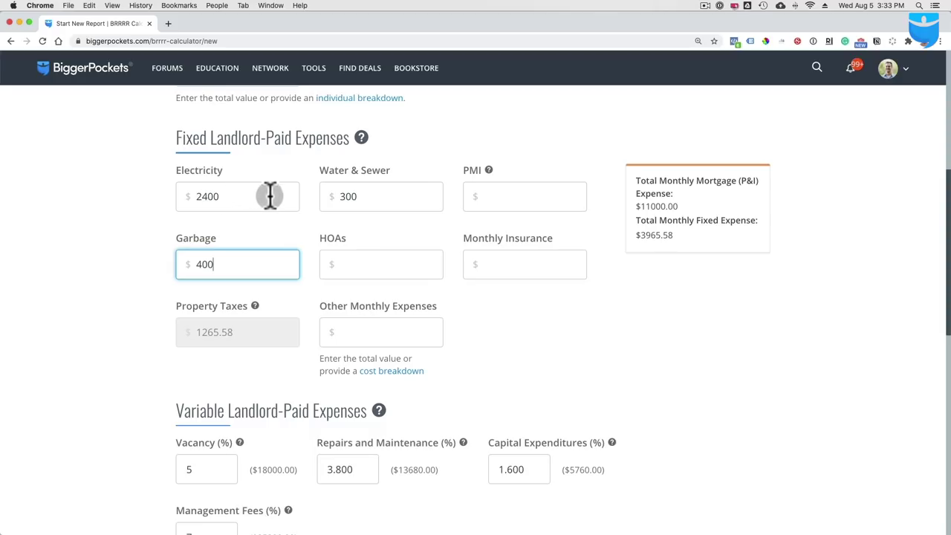
# In the fixed landlord-paid expenses, set HOAs to $0, Monthly Insurance to $1050 and Other Monthly Expenses to $125
pyautogui.click(378, 269)
pyautogui.write('0')
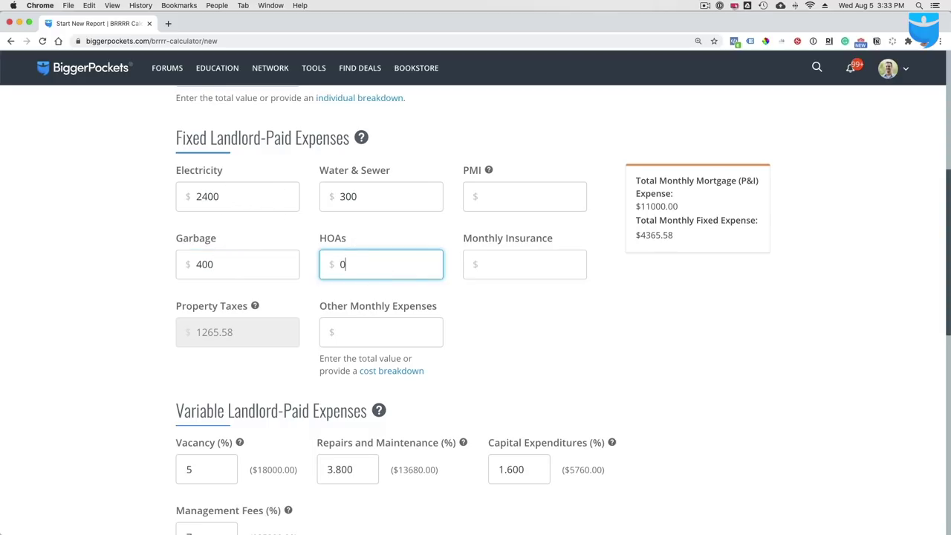
pyautogui.click(520, 265)
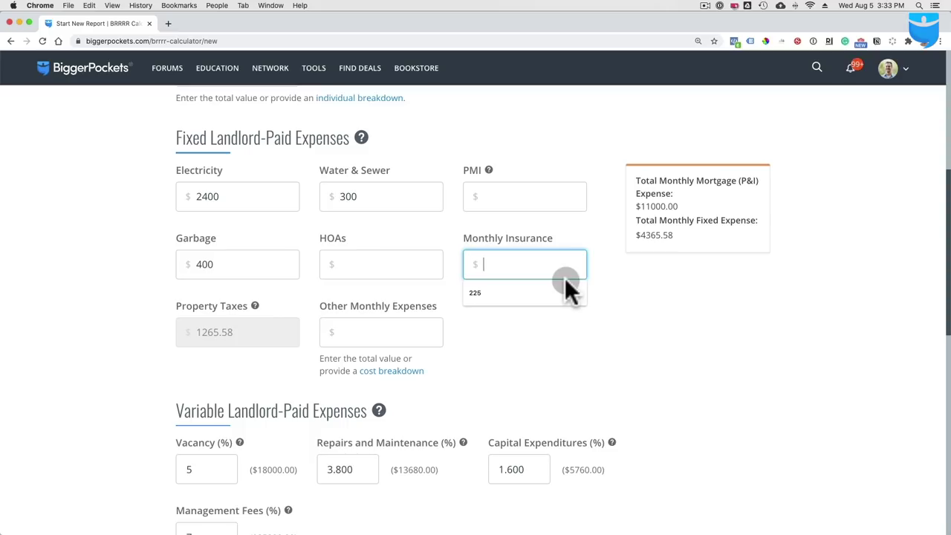
pyautogui.write('1')
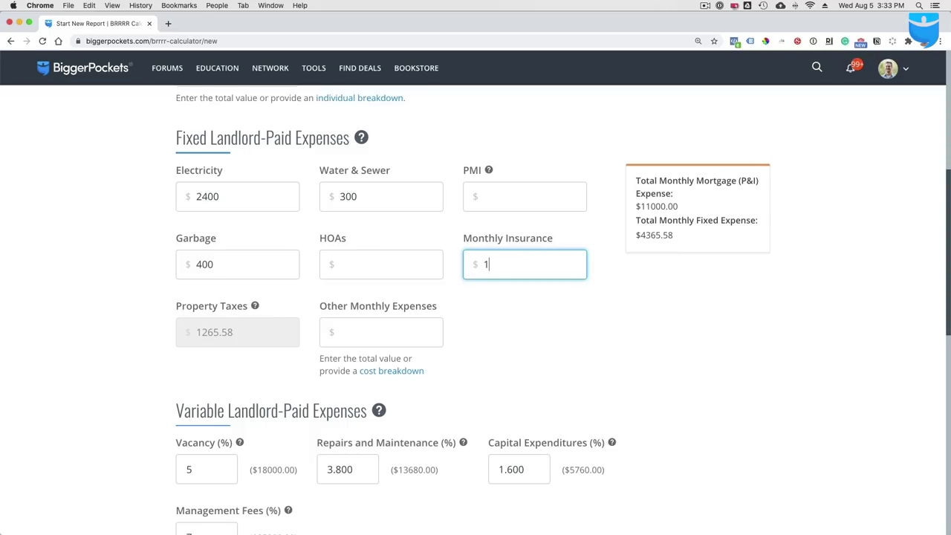
pyautogui.write('050')
pyautogui.click(407, 327)
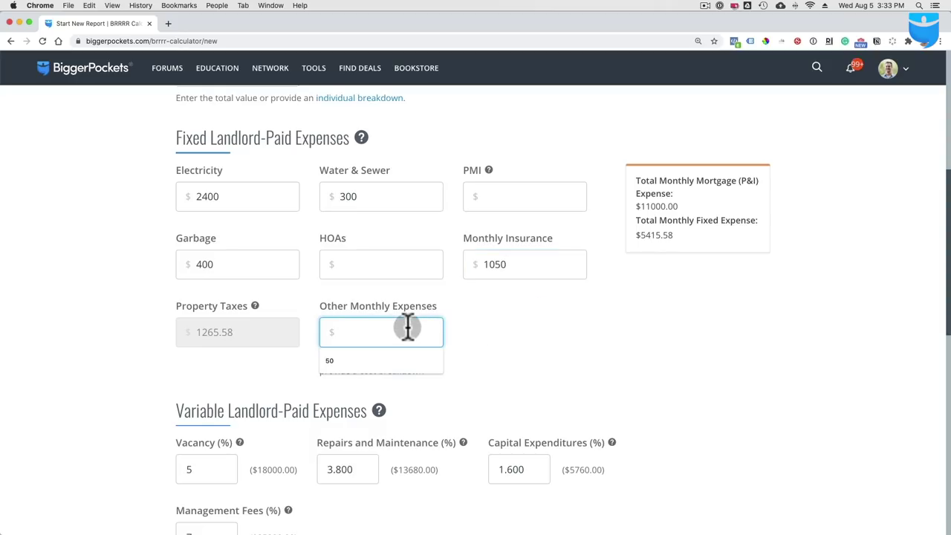
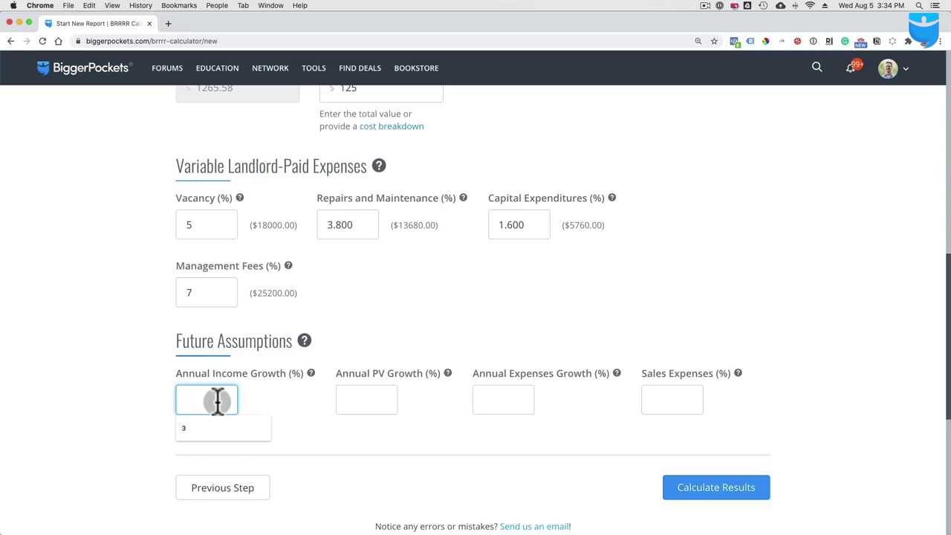
# Set the future assumptions to 2% income growth, 2% PV growth, 3% expenses growth and 4% sales expenses, and calculate the results
pyautogui.write('2')
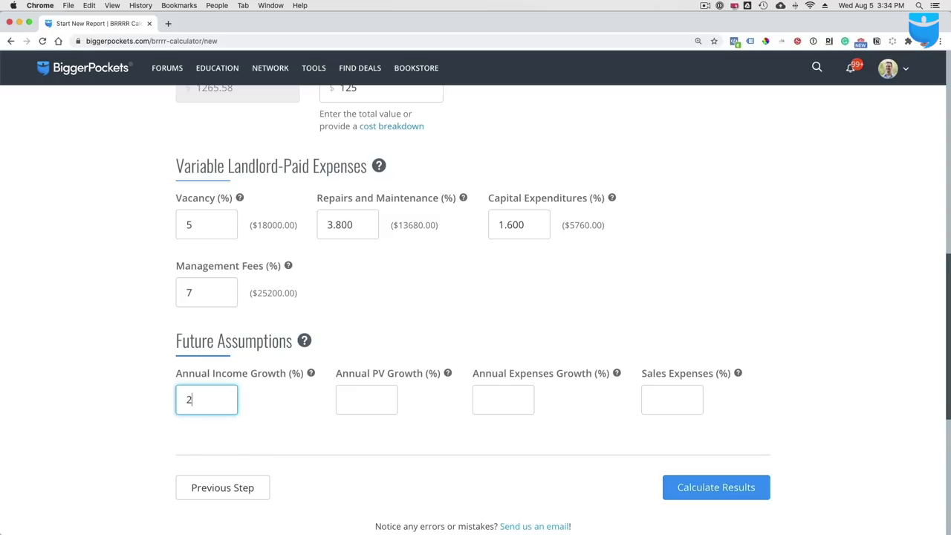
pyautogui.click(375, 398)
pyautogui.moveTo(448, 378)
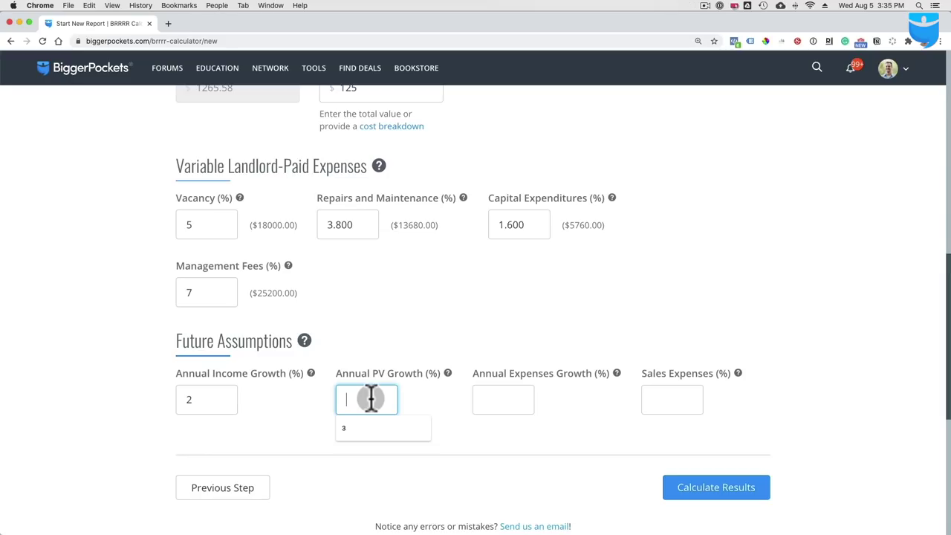
pyautogui.write('2')
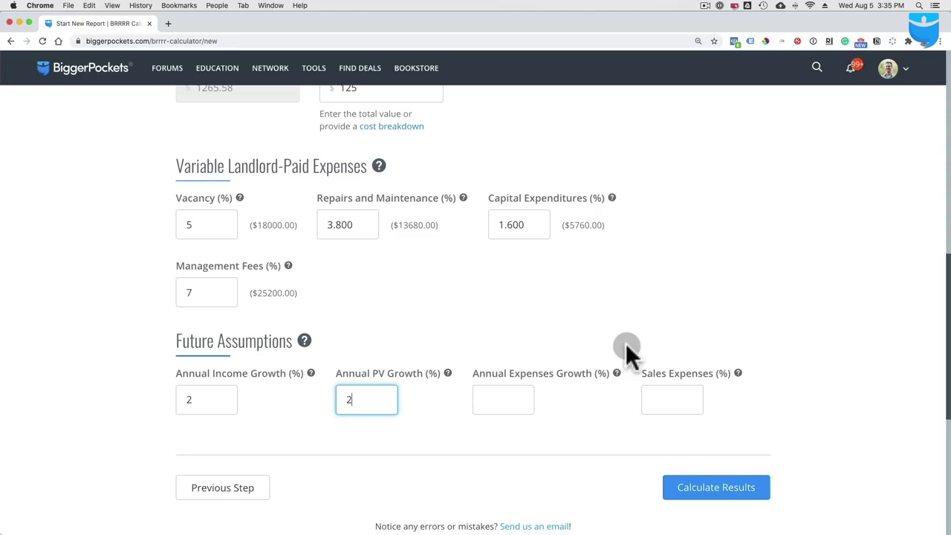
pyautogui.click(512, 399)
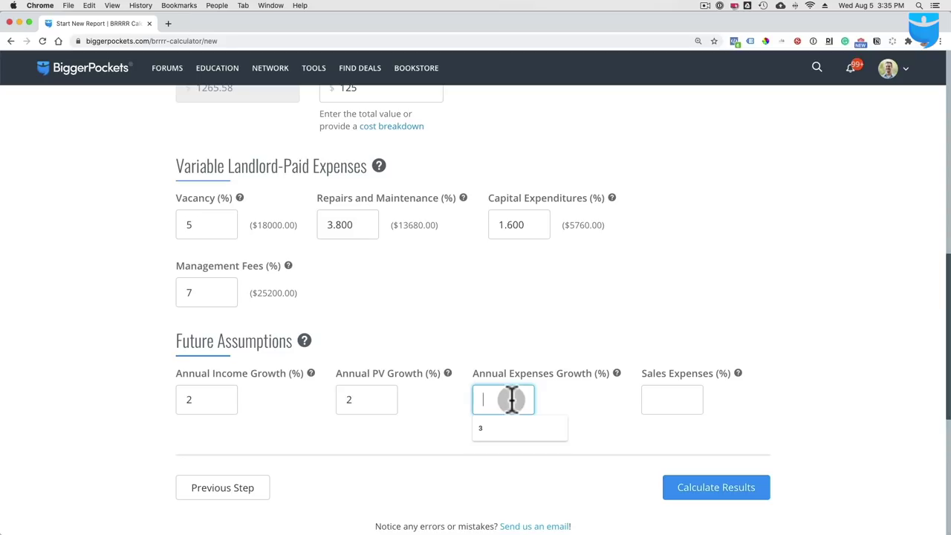
pyautogui.write('3')
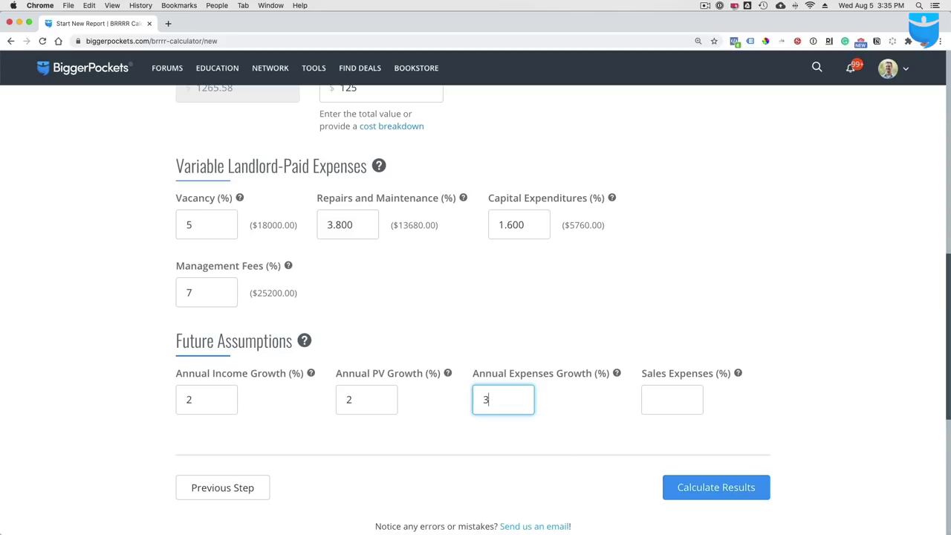
pyautogui.click(672, 399)
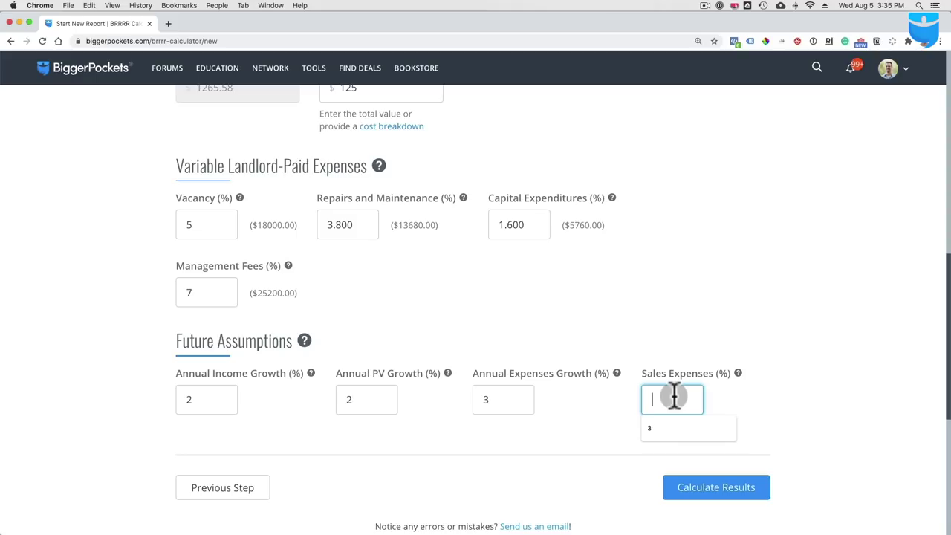
pyautogui.write('4')
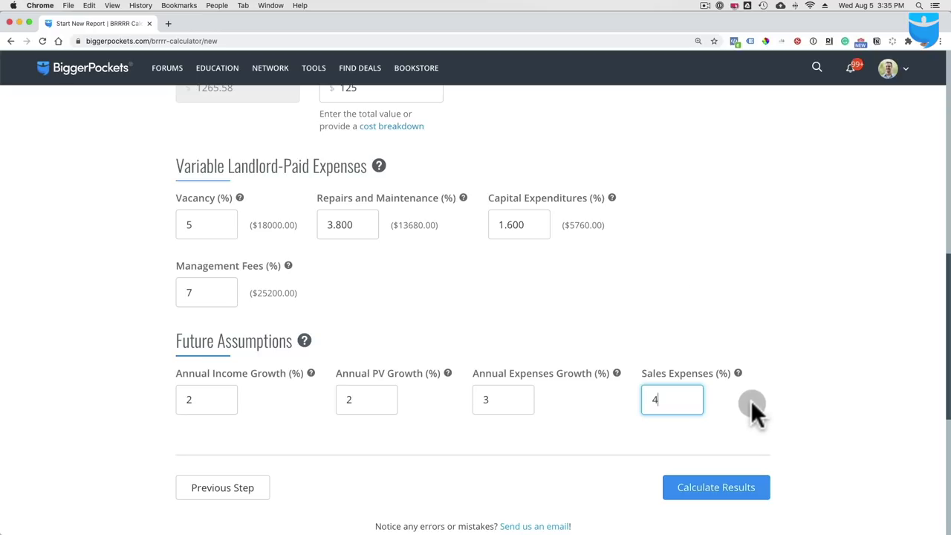
pyautogui.click(730, 487)
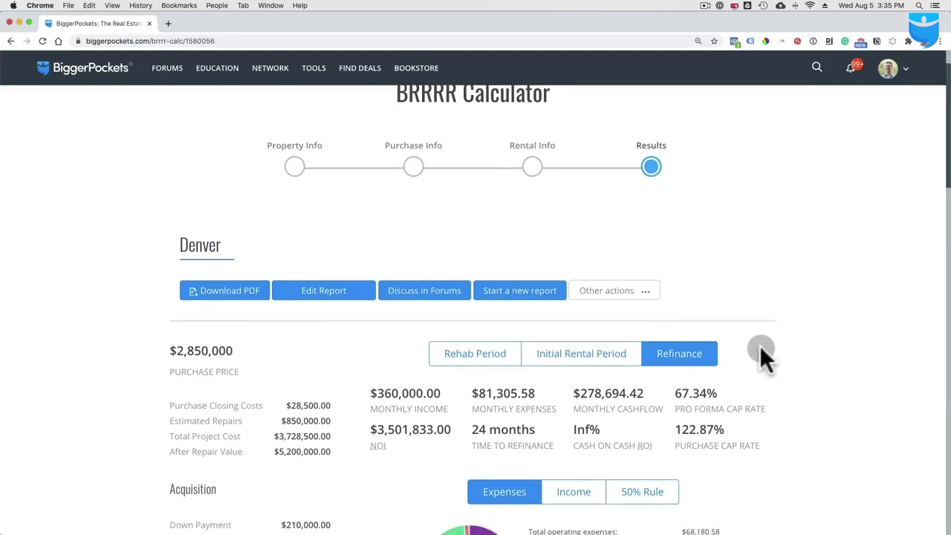
# Review the report's refinance results, including monthly income, cash flow, cap rates and the expense breakdown
pyautogui.scroll(-3, 760, 345)
pyautogui.scroll(-1, 760, 346)
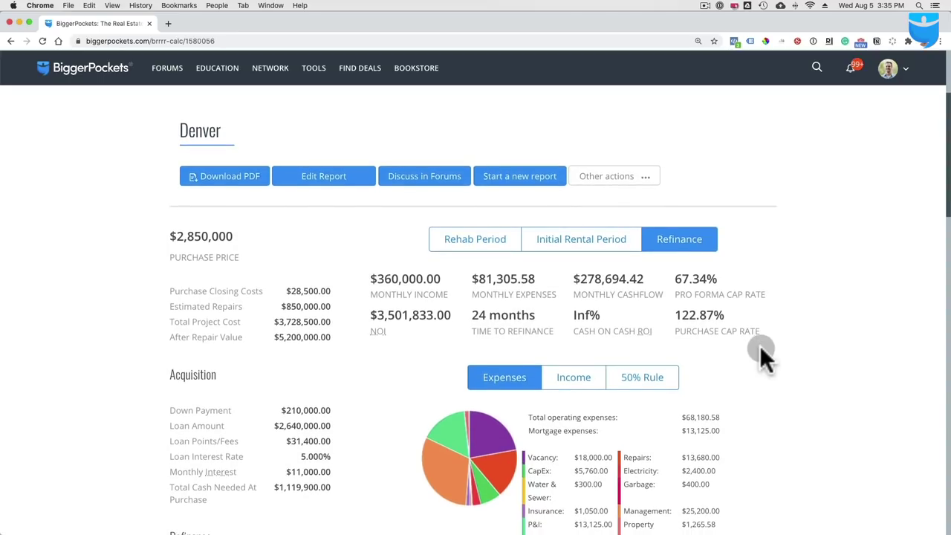
pyautogui.scroll(-1, 759, 346)
pyautogui.scroll(-4, 760, 346)
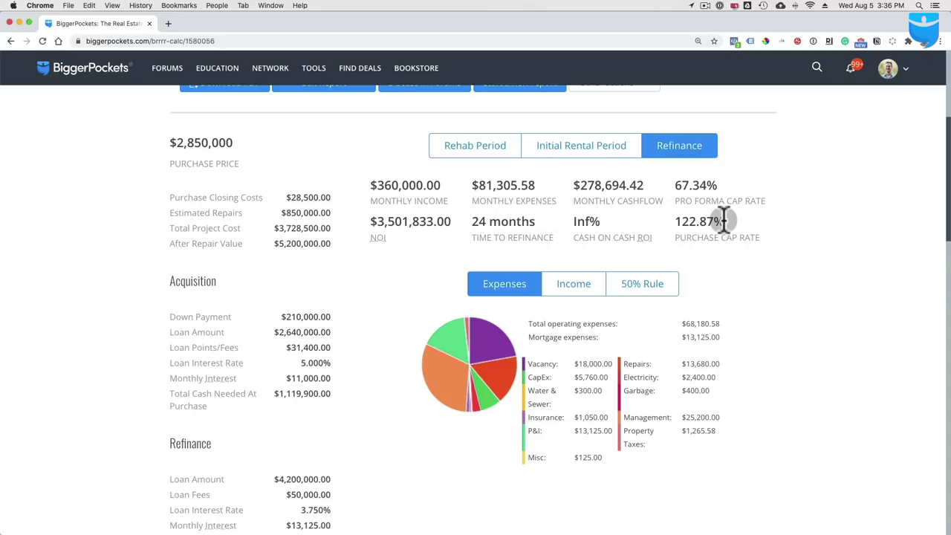
pyautogui.scroll(3, 725, 221)
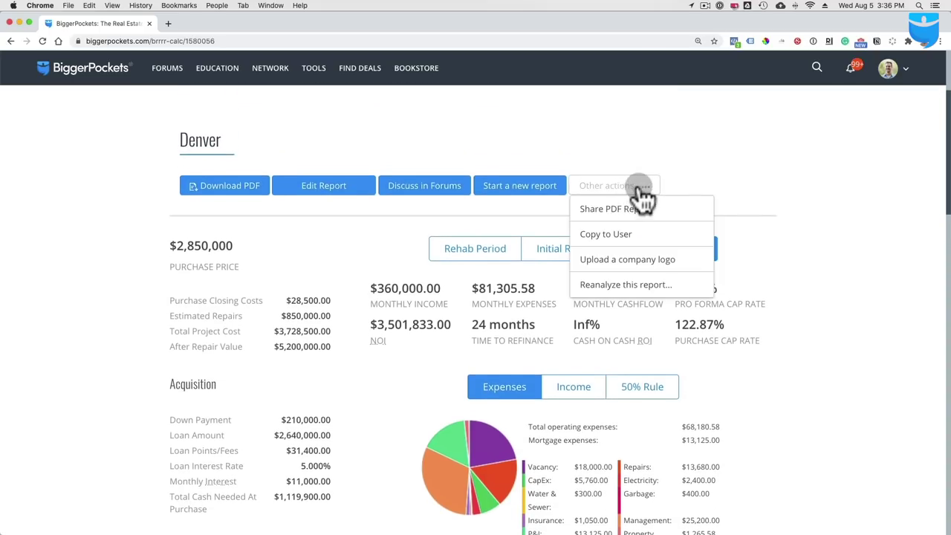
pyautogui.moveTo(631, 191)
pyautogui.scroll(4, 629, 141)
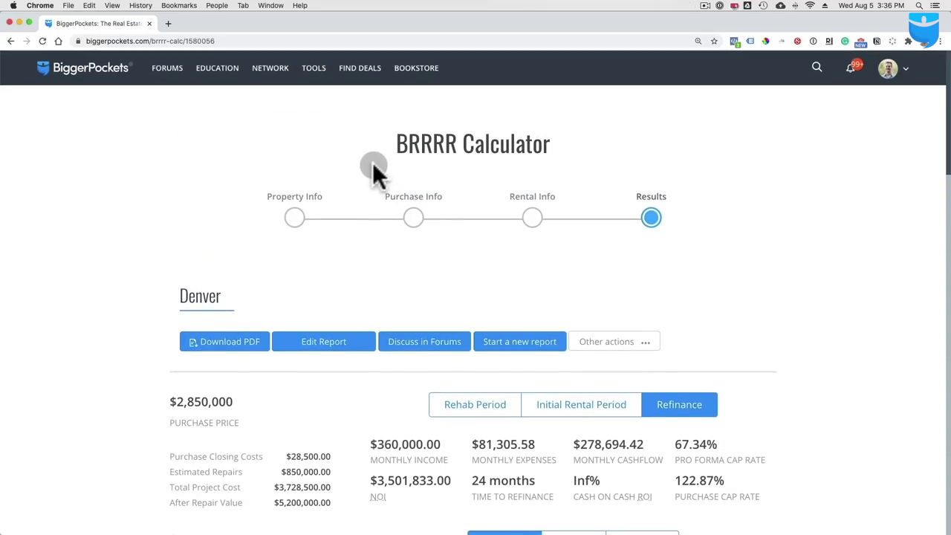
# Reopen the Denver report for editing and advance past the property and purchase details to Rental Info
pyautogui.click(343, 344)
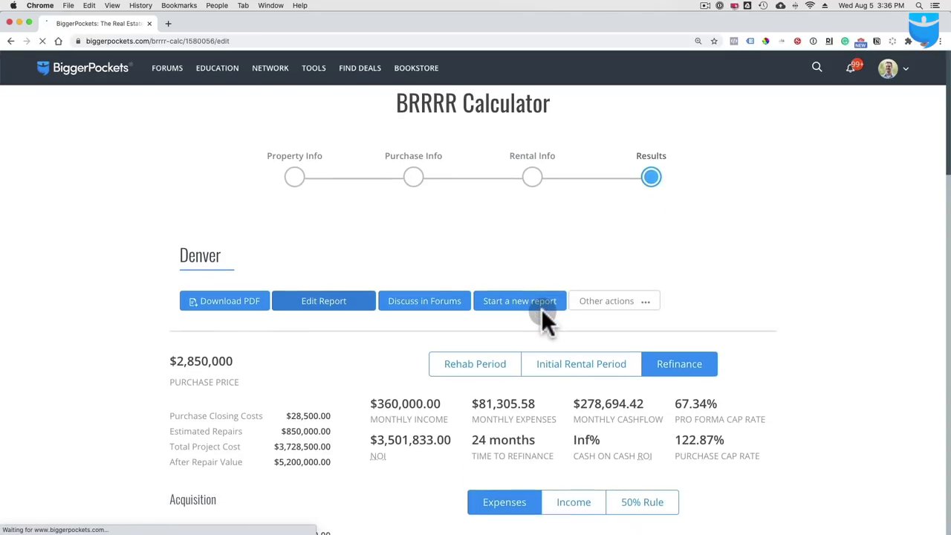
pyautogui.scroll(-10, 404, 295)
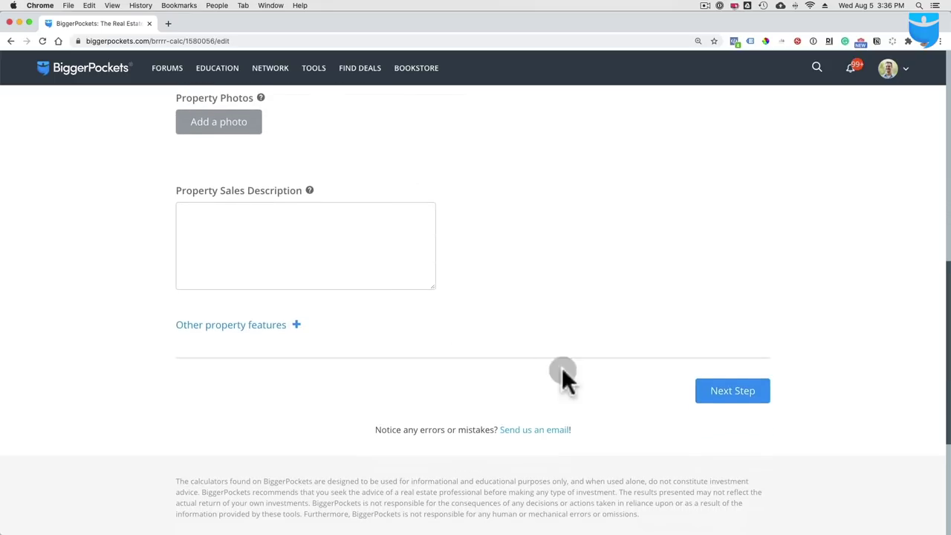
pyautogui.click(730, 383)
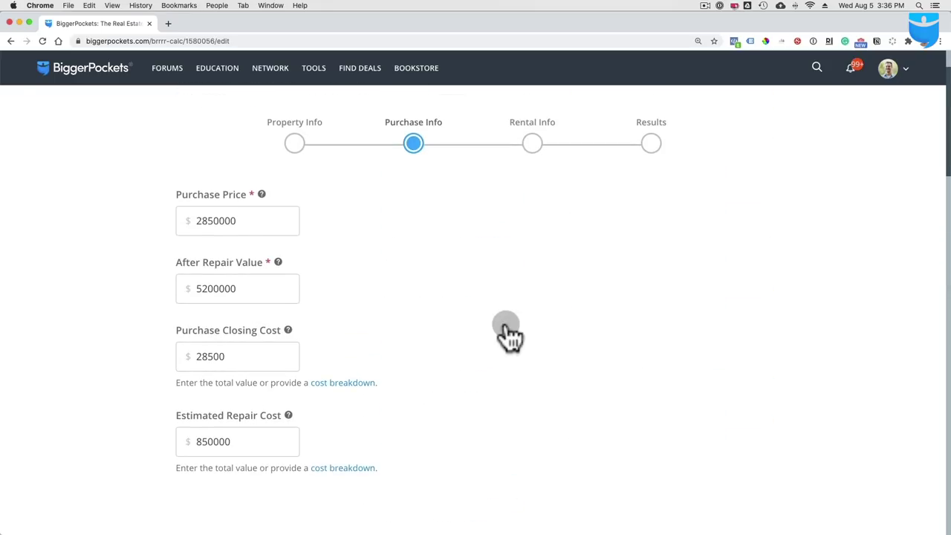
pyautogui.scroll(-1, 509, 330)
pyautogui.scroll(-5, 265, 223)
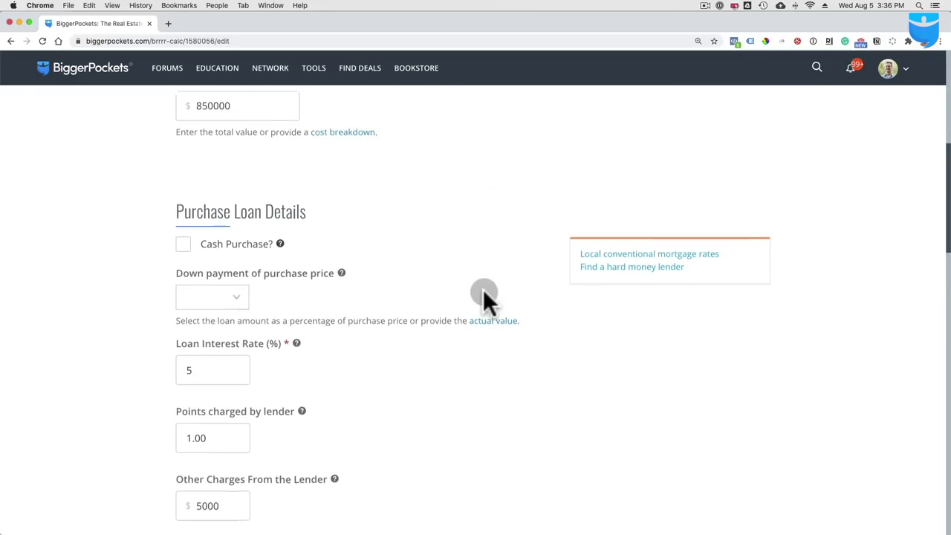
pyautogui.scroll(-15, 679, 372)
pyautogui.click(704, 279)
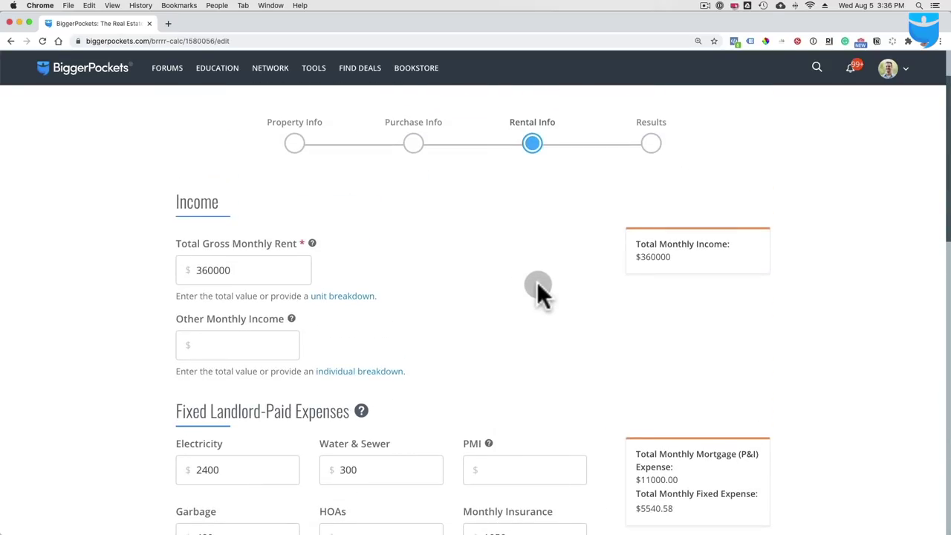
# Switch to Calculator and divide the entered gross rent of 360000 by 12
pyautogui.click(283, 270)
pyautogui.doubleClick(269, 260)
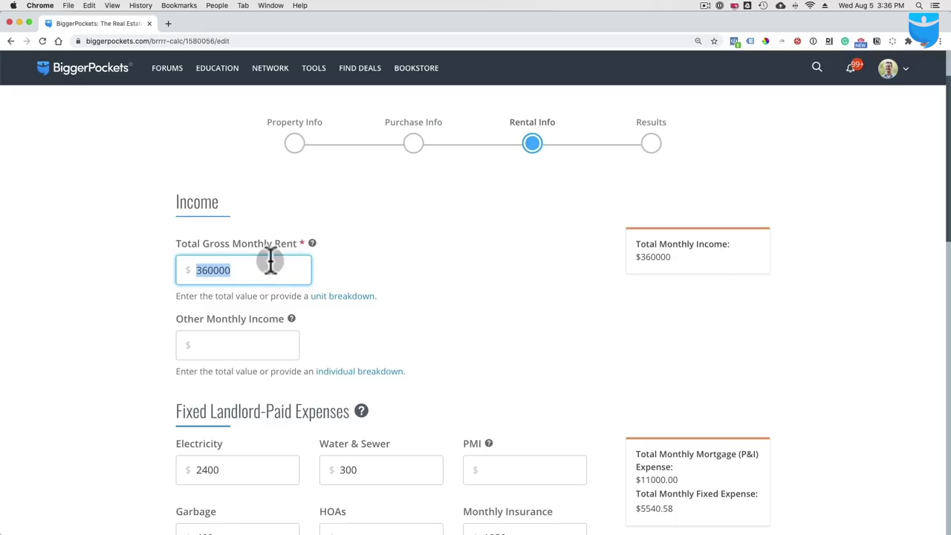
pyautogui.moveTo(718, 529)
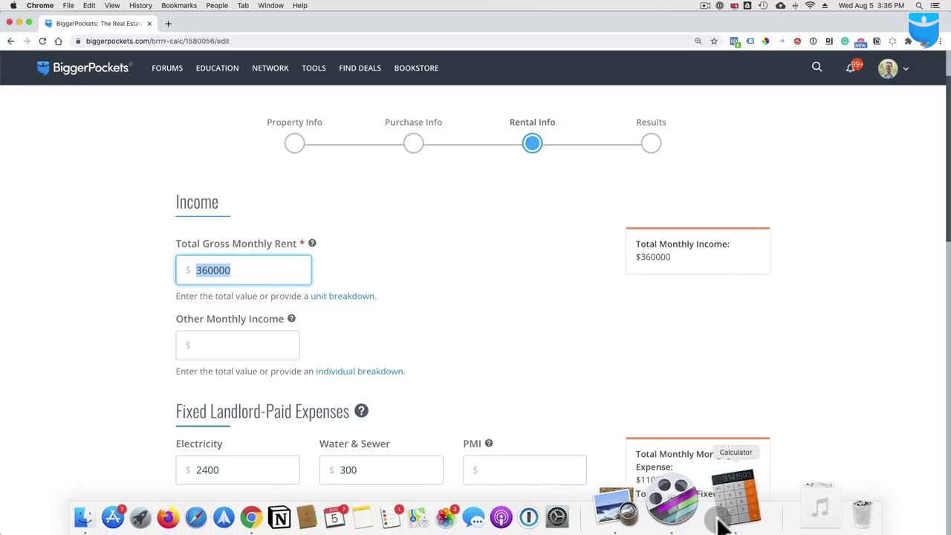
pyautogui.click(734, 498)
pyautogui.write('7')
pyautogui.click(675, 164)
pyautogui.write('360000')
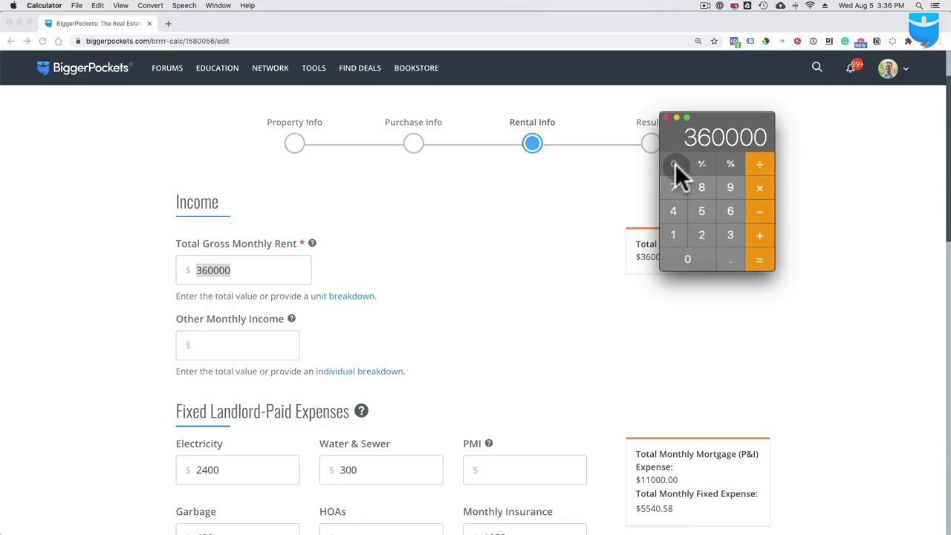
pyautogui.press('/')
pyautogui.write('12')
pyautogui.press('Return')
# Set the report's Total Gross Monthly Rent to $30000 and recalculate the results
pyautogui.click(255, 275)
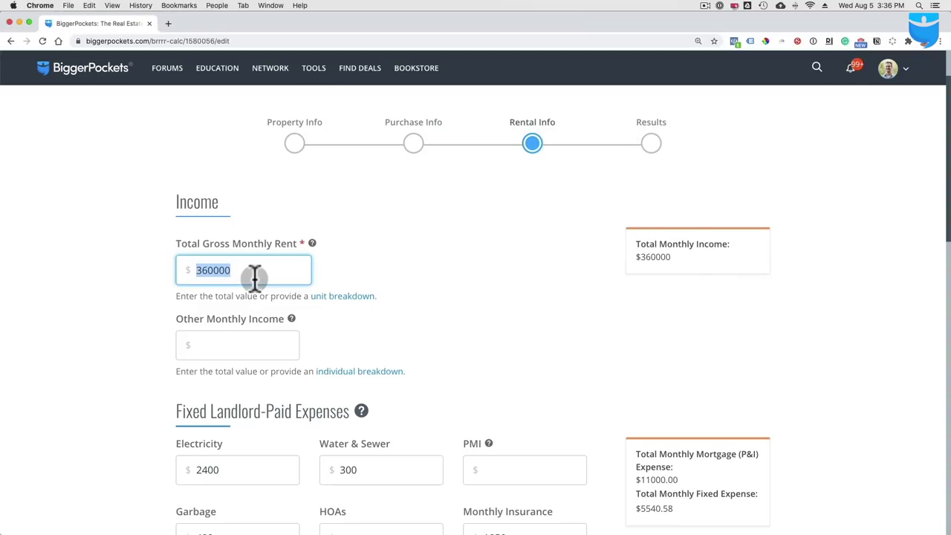
pyautogui.write('30000')
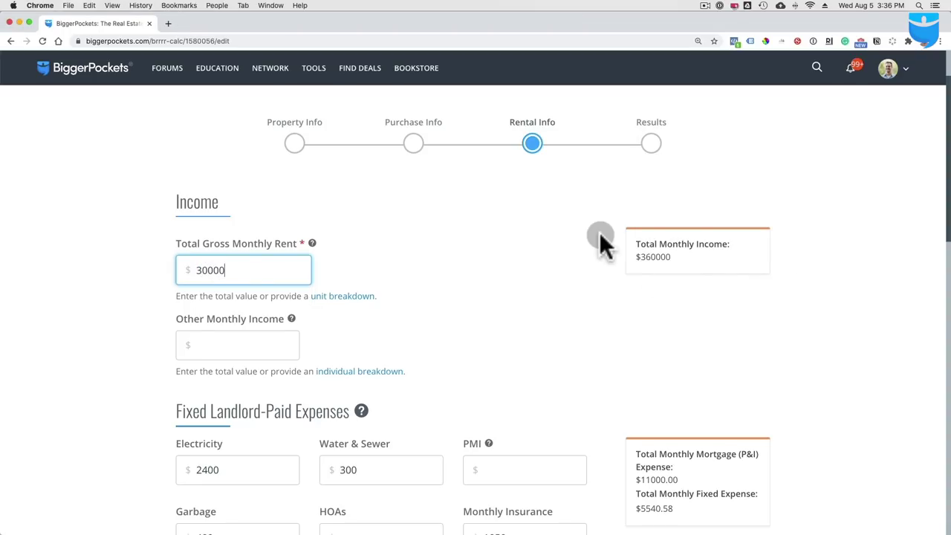
pyautogui.scroll(-15, 624, 260)
pyautogui.click(703, 357)
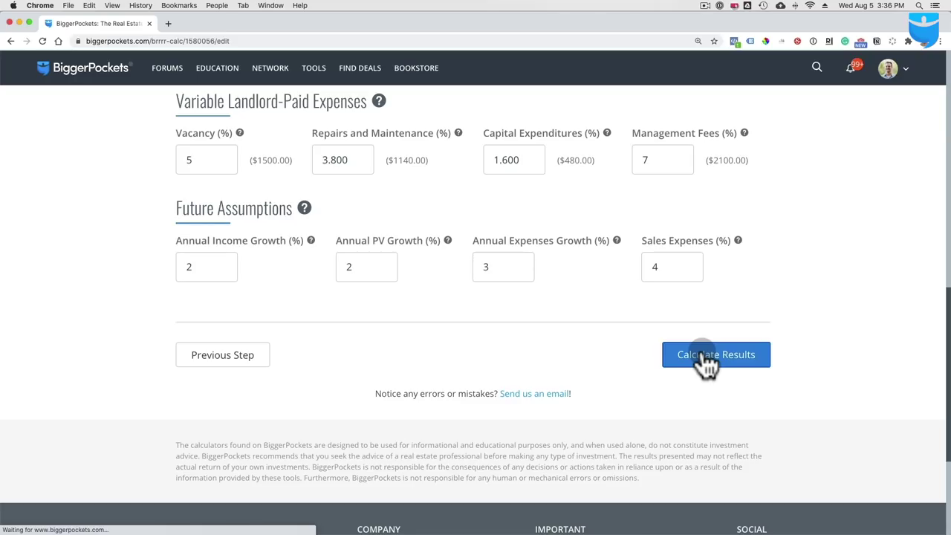
# Examine the recalculated cap rates, NOI and expenses for the refinance, and compare the Rehab Period and Initial Rental Period figures
pyautogui.scroll(-2, 794, 331)
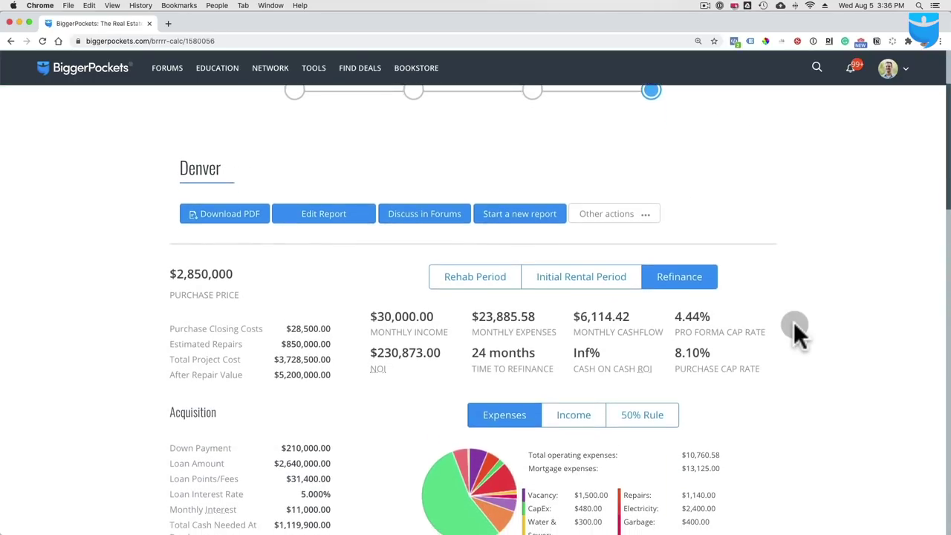
pyautogui.scroll(-1, 794, 327)
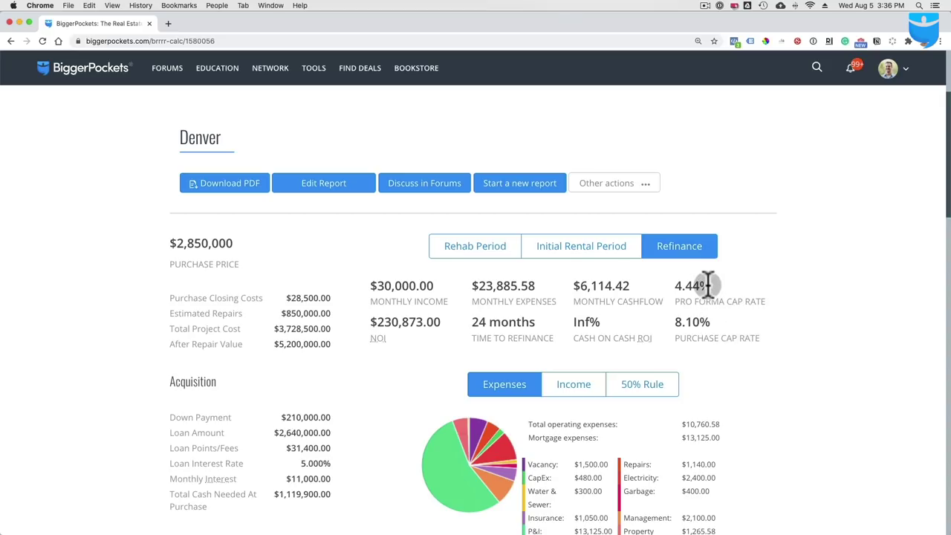
pyautogui.scroll(-3, 707, 327)
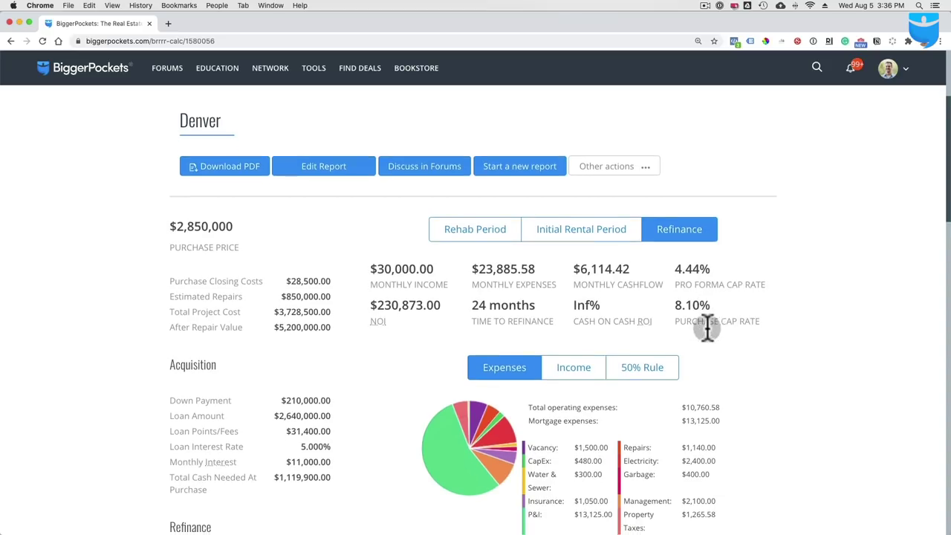
pyautogui.scroll(-1, 708, 327)
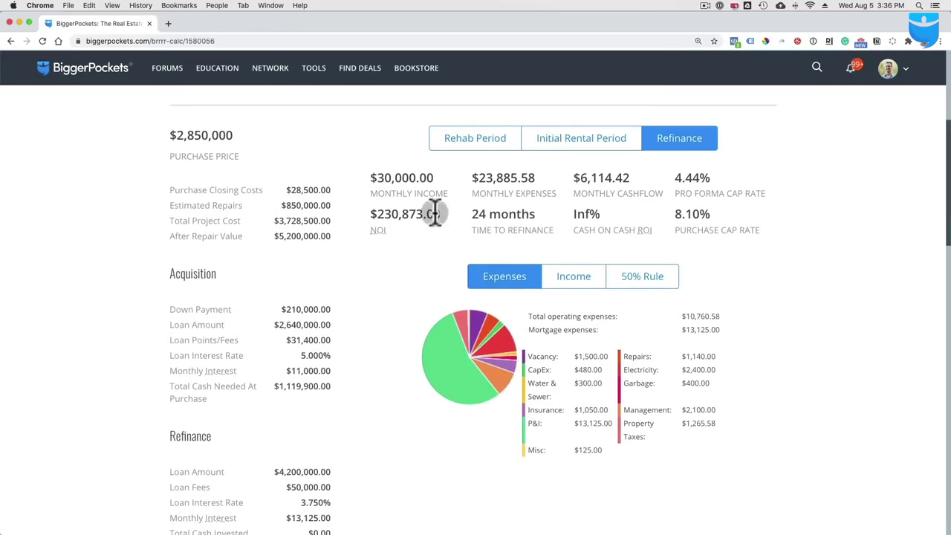
pyautogui.click(490, 143)
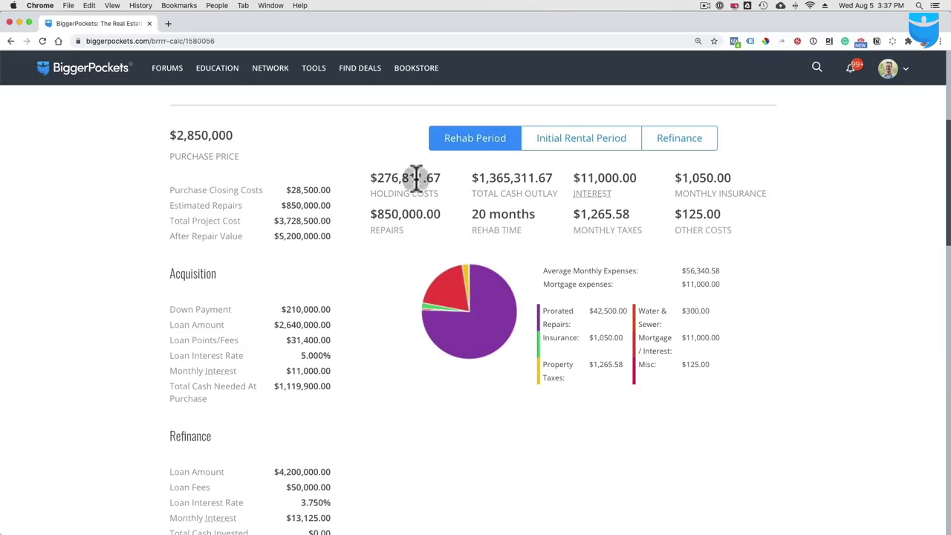
pyautogui.click(582, 145)
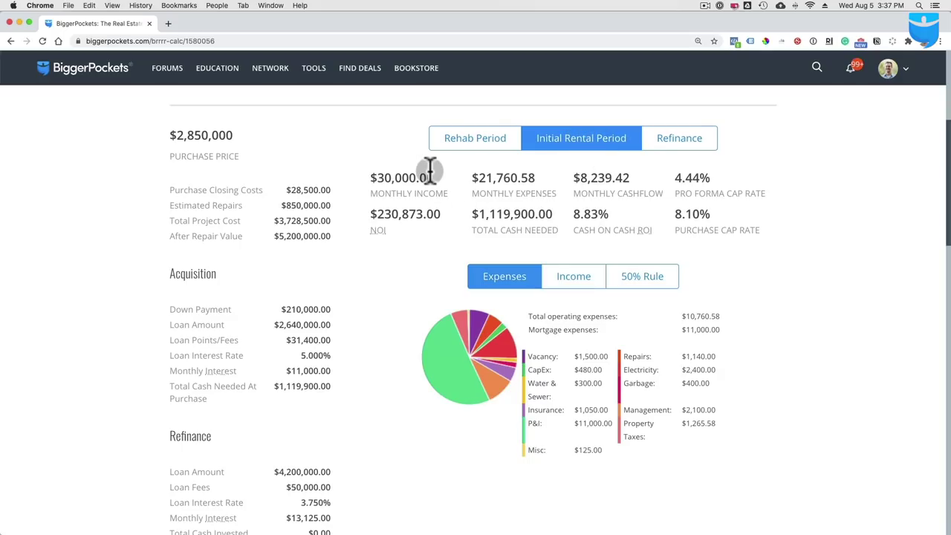
pyautogui.moveTo(434, 176); pyautogui.dragTo(375, 176)
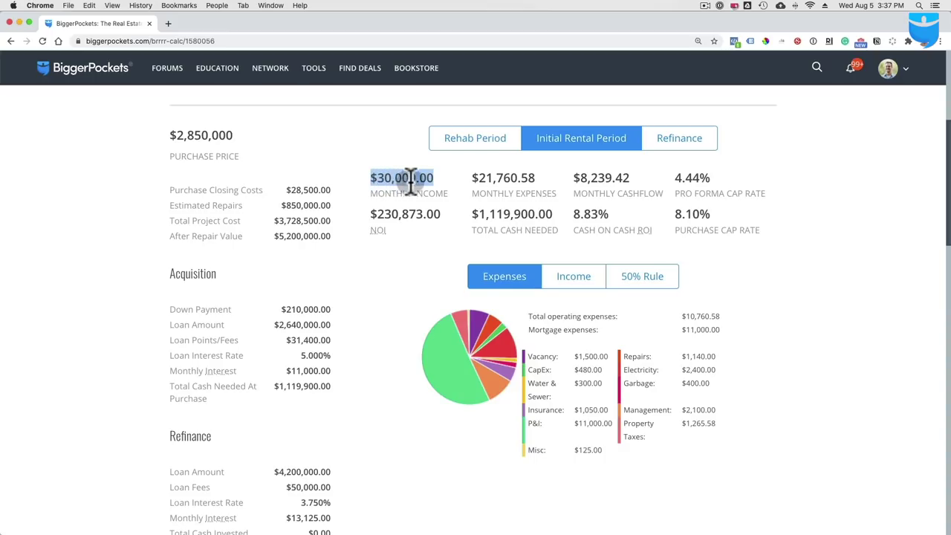
# Compare the monthly expenses and the P&I amount of the Initial Rental Period with the Refinance figures
pyautogui.moveTo(535, 177); pyautogui.dragTo(474, 177)
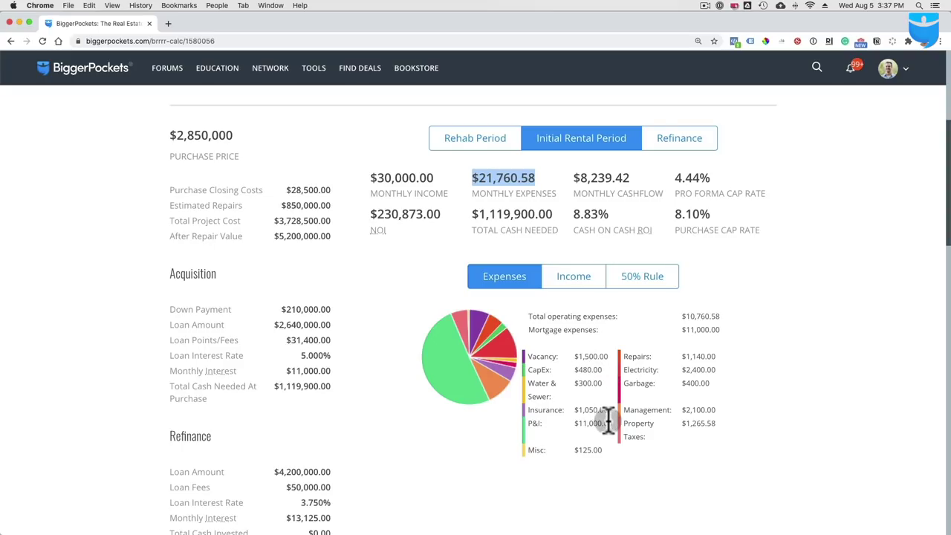
pyautogui.moveTo(611, 422); pyautogui.dragTo(573, 423)
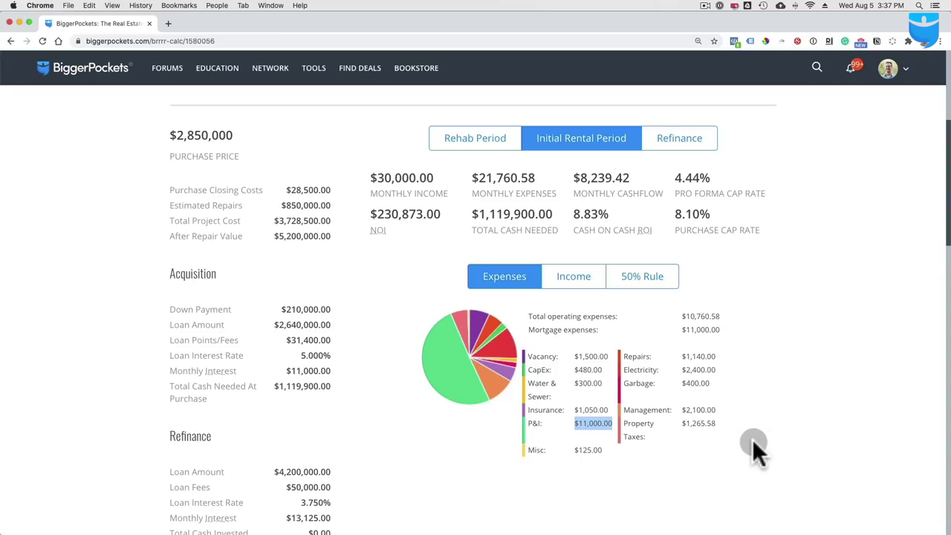
pyautogui.click(704, 426)
pyautogui.click(682, 145)
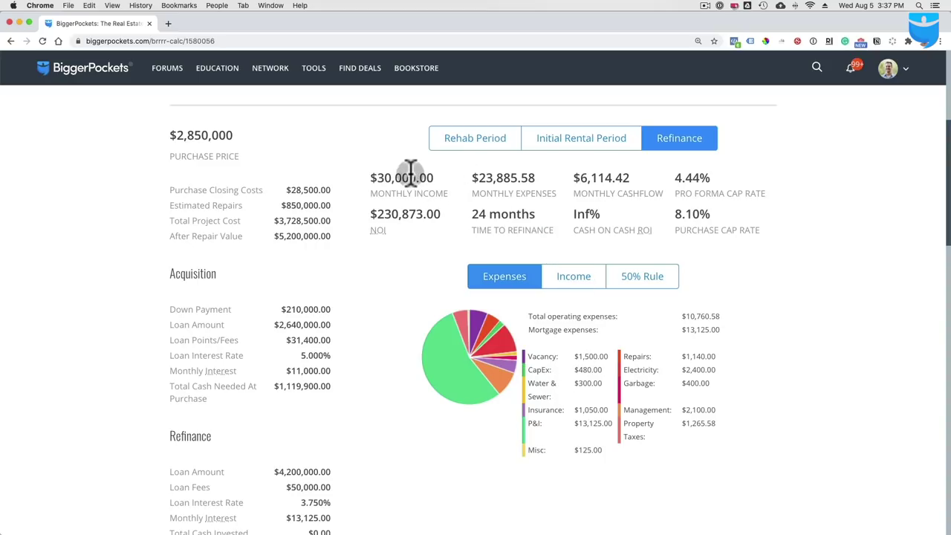
pyautogui.moveTo(530, 180); pyautogui.dragTo(487, 181)
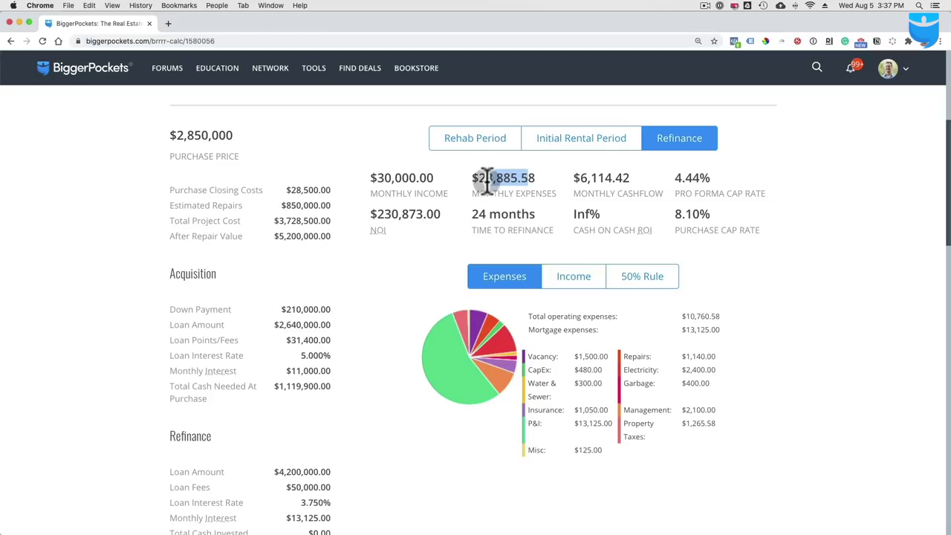
pyautogui.click(507, 180)
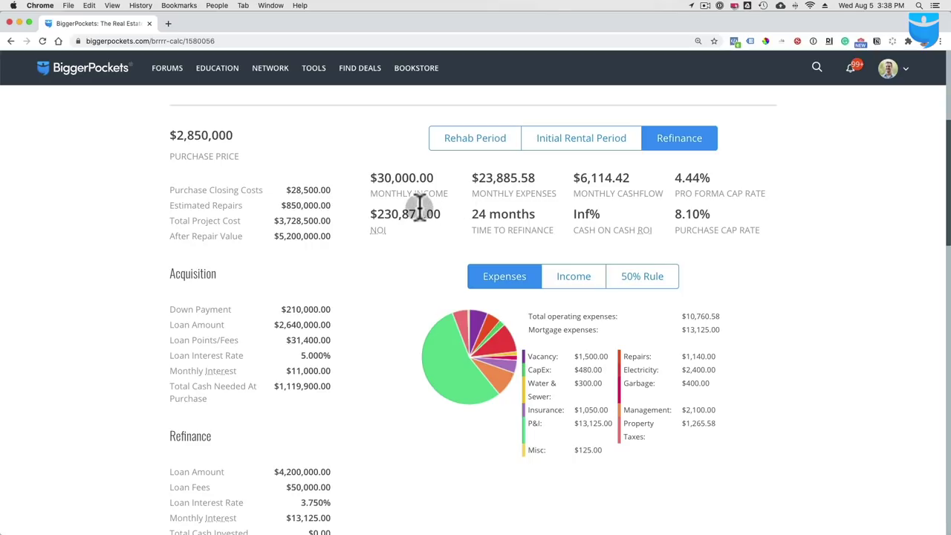
# Switch to Calculator and divide the rounded NOI of 230000 by the annual income of 360000, then return to the report
pyautogui.moveTo(441, 215); pyautogui.dragTo(391, 214)
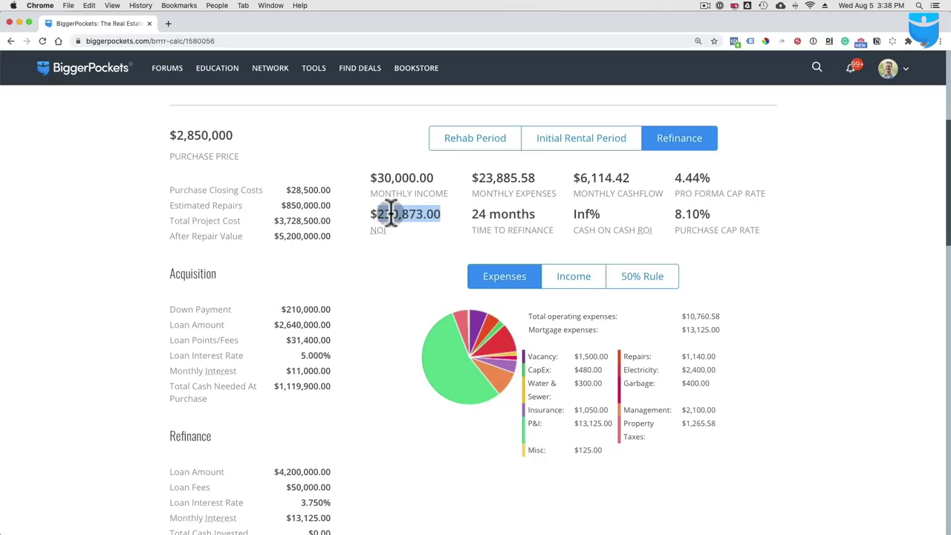
pyautogui.click(696, 511)
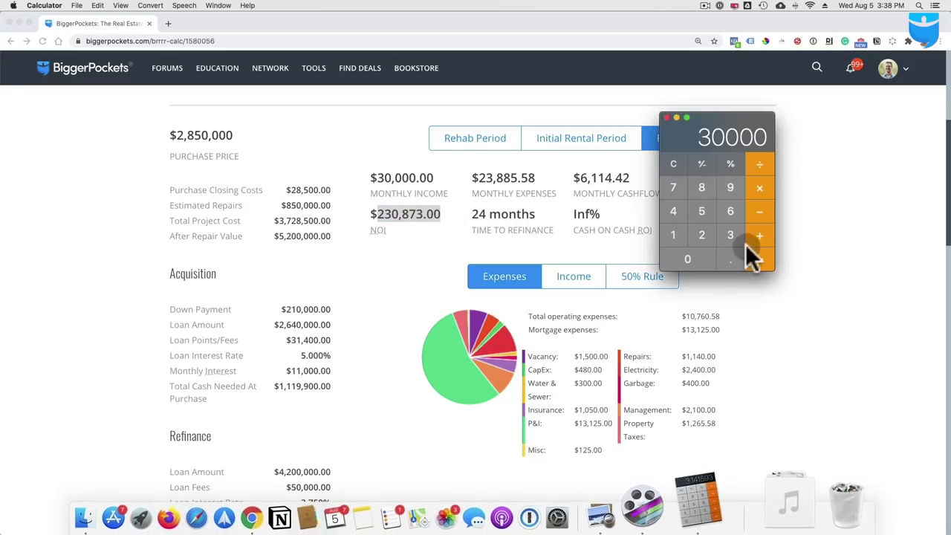
pyautogui.moveTo(724, 132); pyautogui.dragTo(774, 133)
pyautogui.click(750, 152)
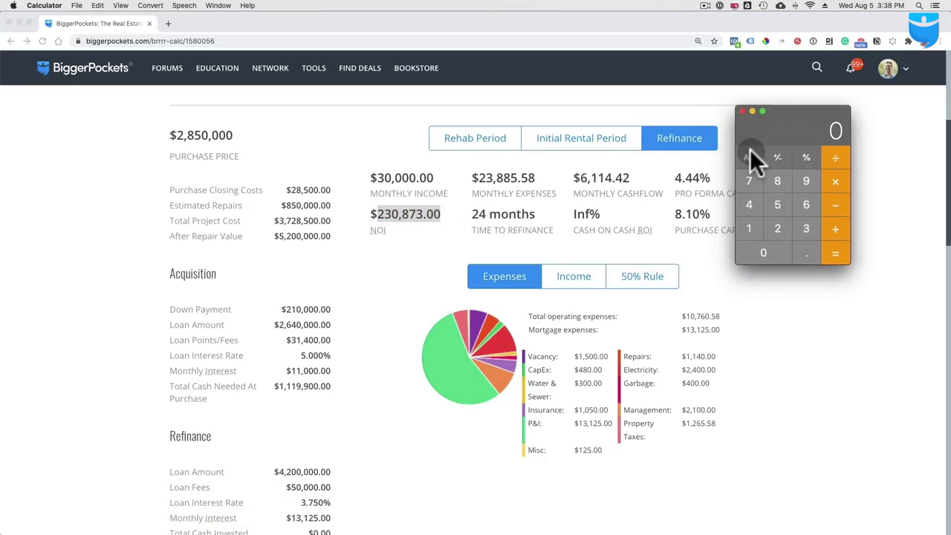
pyautogui.write('230000/360000')
pyautogui.press('Return')
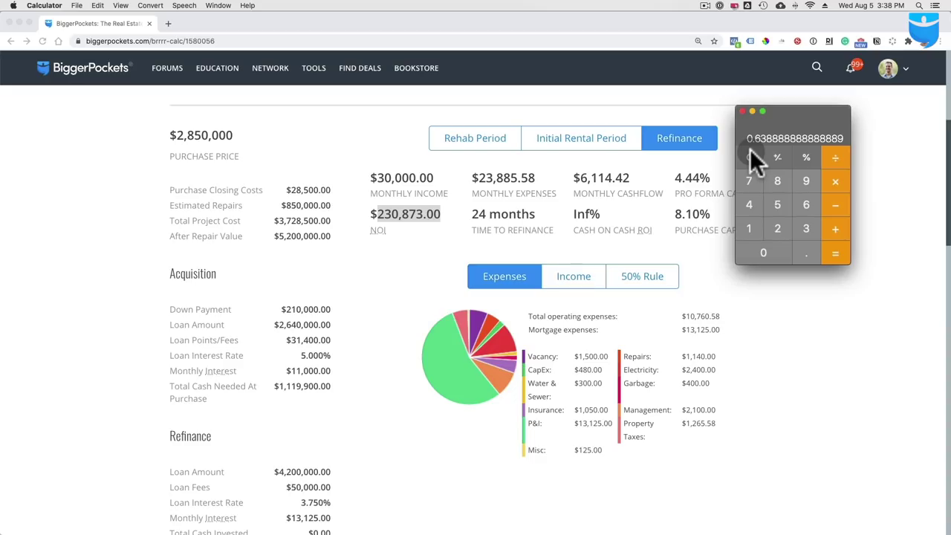
pyautogui.click(781, 326)
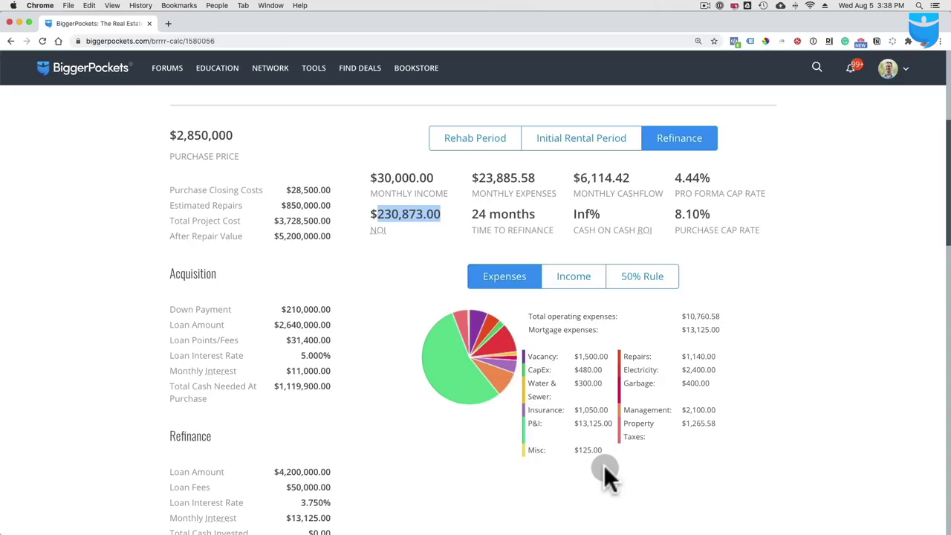
# Check the electricity expense, reopen the Denver report for editing and continue from Property Info to Purchase Info
pyautogui.moveTo(715, 369); pyautogui.dragTo(682, 372)
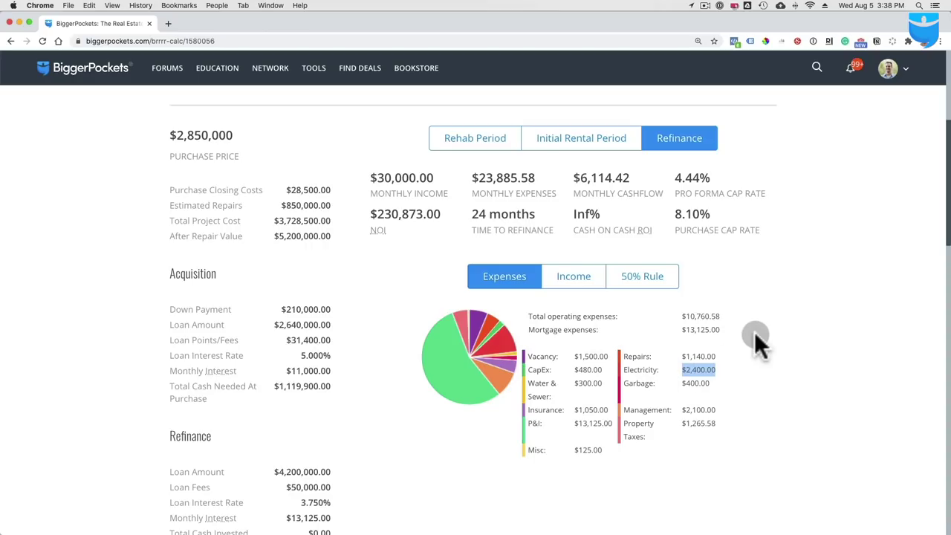
pyautogui.scroll(2, 554, 206)
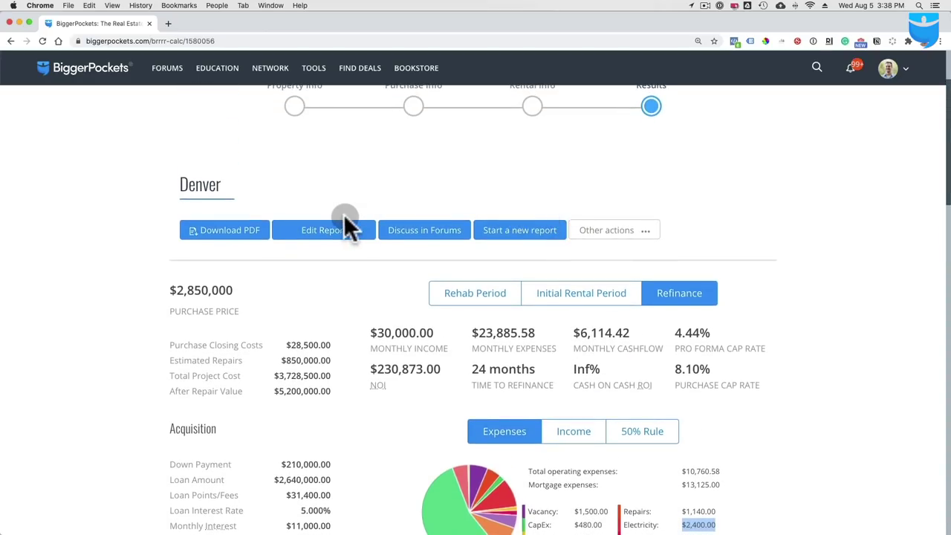
pyautogui.click(331, 235)
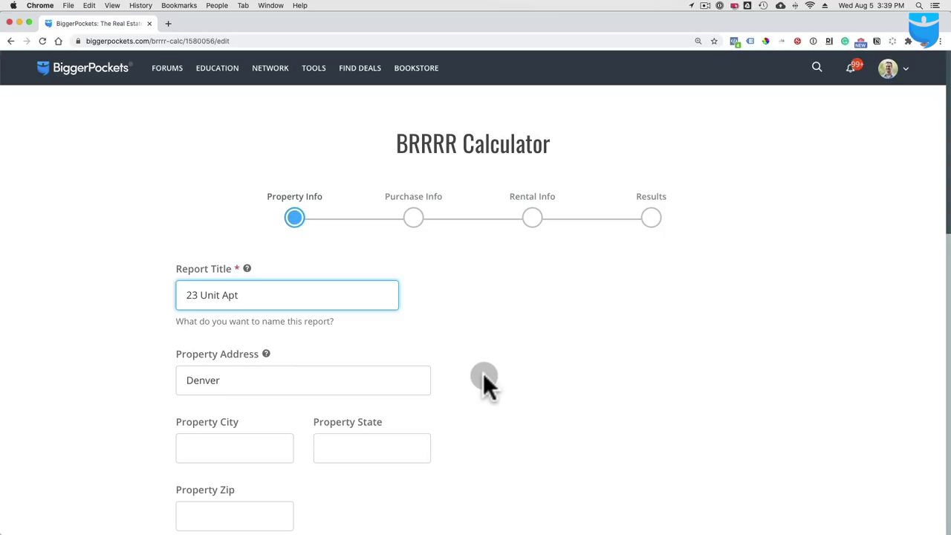
pyautogui.scroll(-10, 484, 382)
pyautogui.click(732, 372)
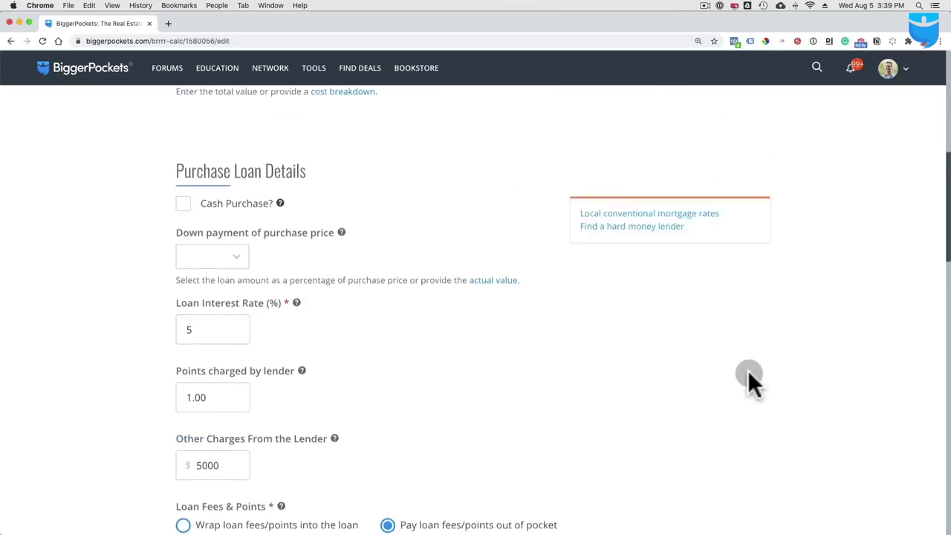
# Review the purchase and refinance loan details and continue to Rental Info
pyautogui.scroll(-5, 680, 394)
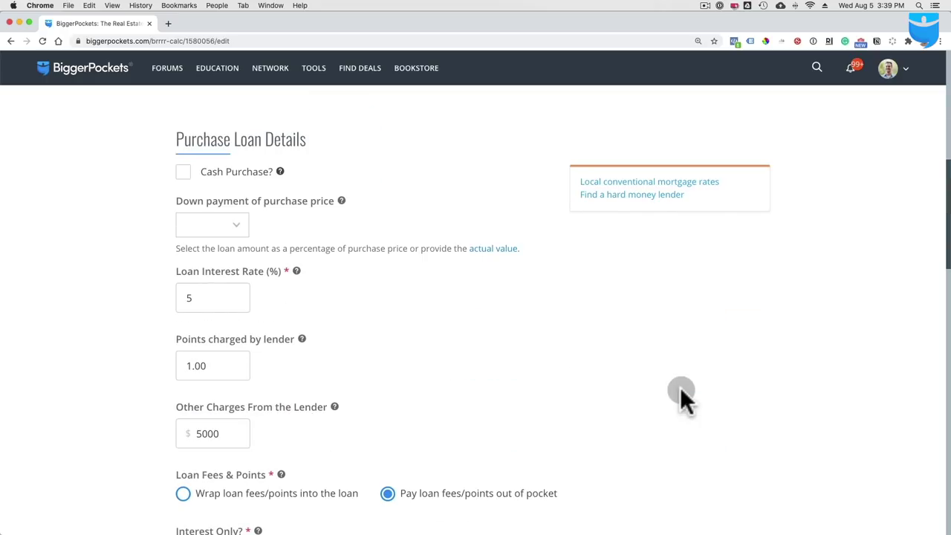
pyautogui.scroll(-8, 682, 393)
pyautogui.scroll(-3, 681, 393)
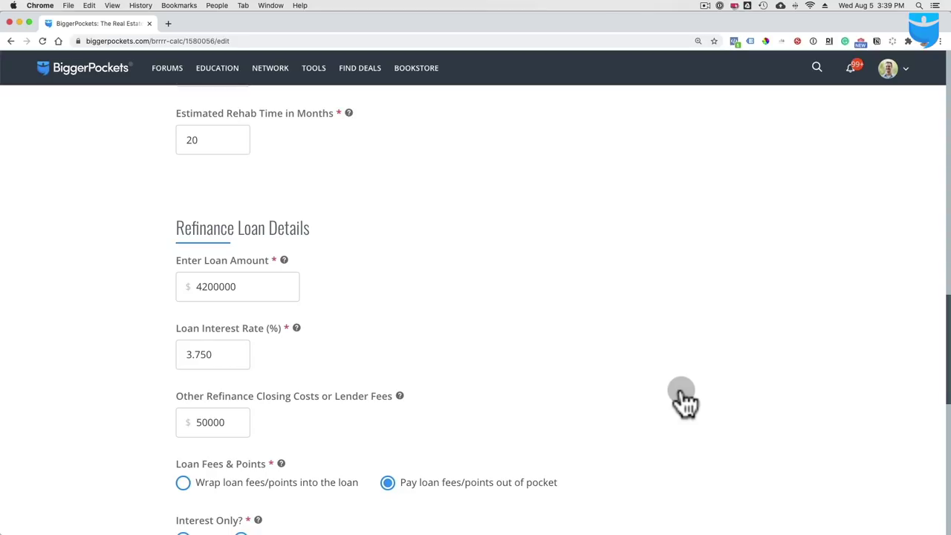
pyautogui.scroll(-1, 684, 402)
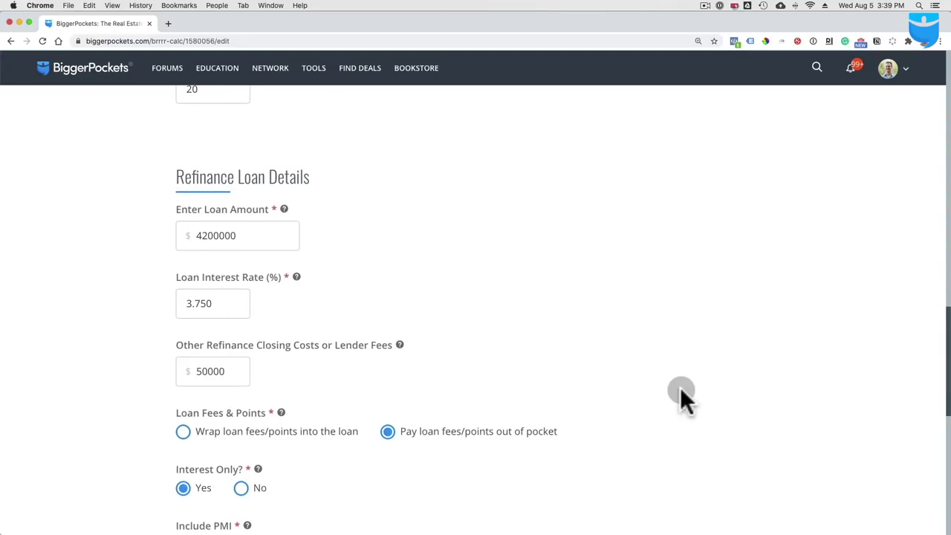
pyautogui.scroll(-3, 682, 394)
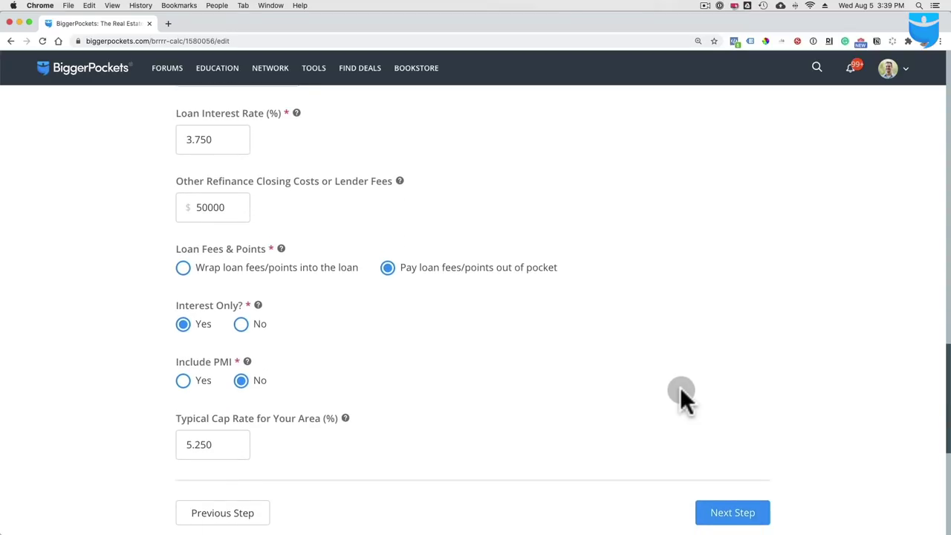
pyautogui.scroll(10, 680, 394)
pyautogui.scroll(-8, 751, 446)
pyautogui.scroll(-2, 736, 457)
pyautogui.click(725, 444)
# Set the monthly Electricity expense to $200 and recalculate the results
pyautogui.scroll(-3, 607, 349)
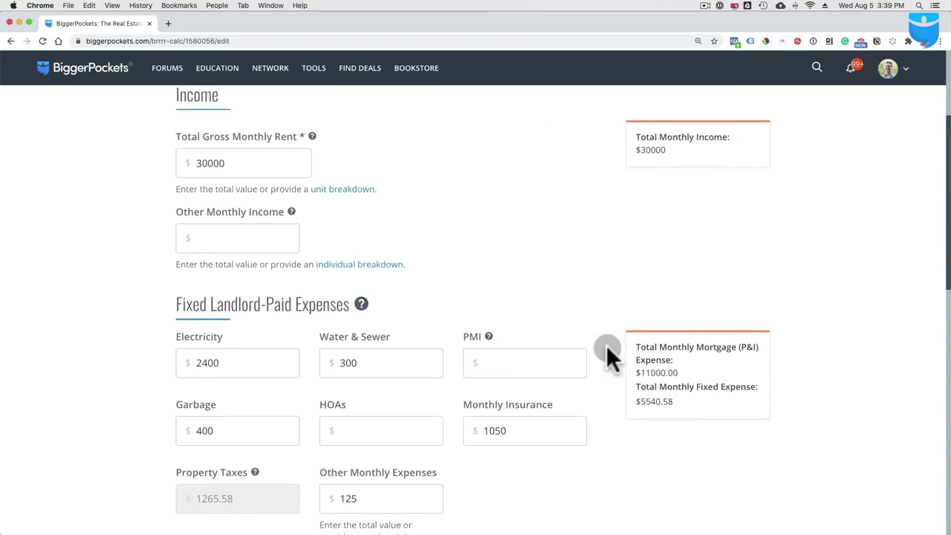
pyautogui.doubleClick(259, 338)
pyautogui.write('200')
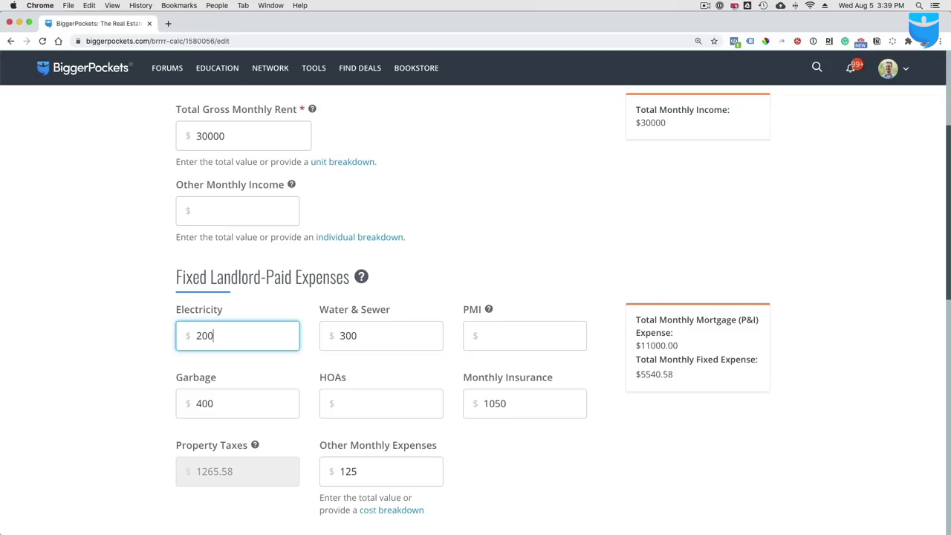
pyautogui.scroll(-1, 440, 250)
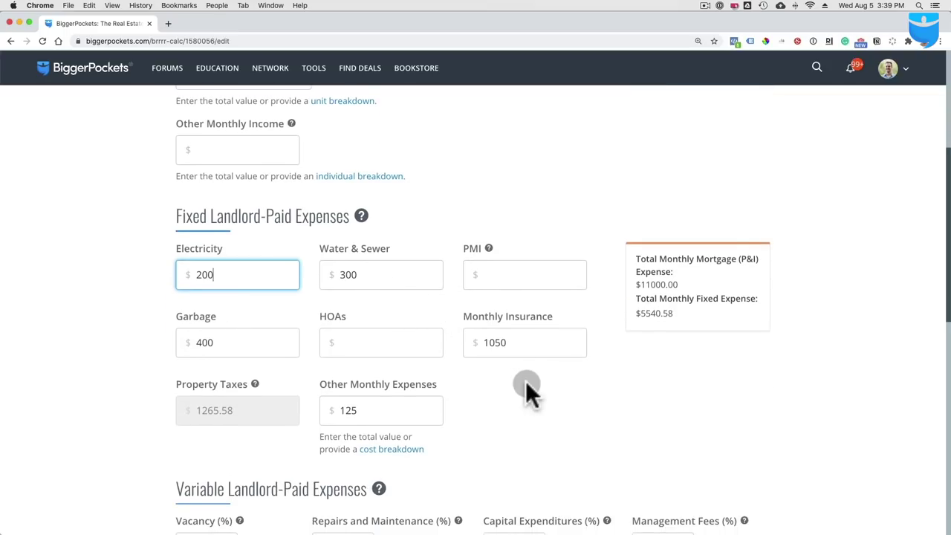
pyautogui.scroll(-2, 525, 392)
pyautogui.scroll(-3, 525, 382)
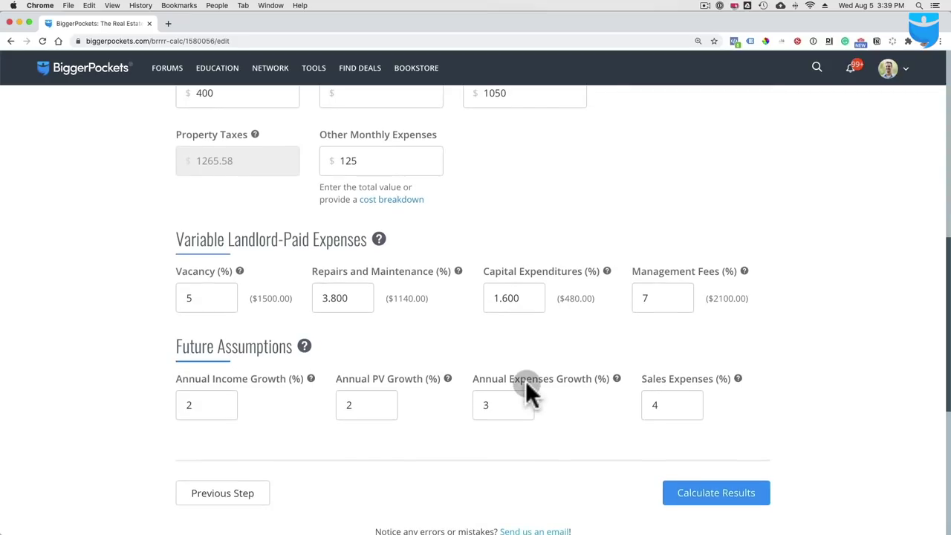
pyautogui.scroll(-2, 532, 398)
pyautogui.click(721, 398)
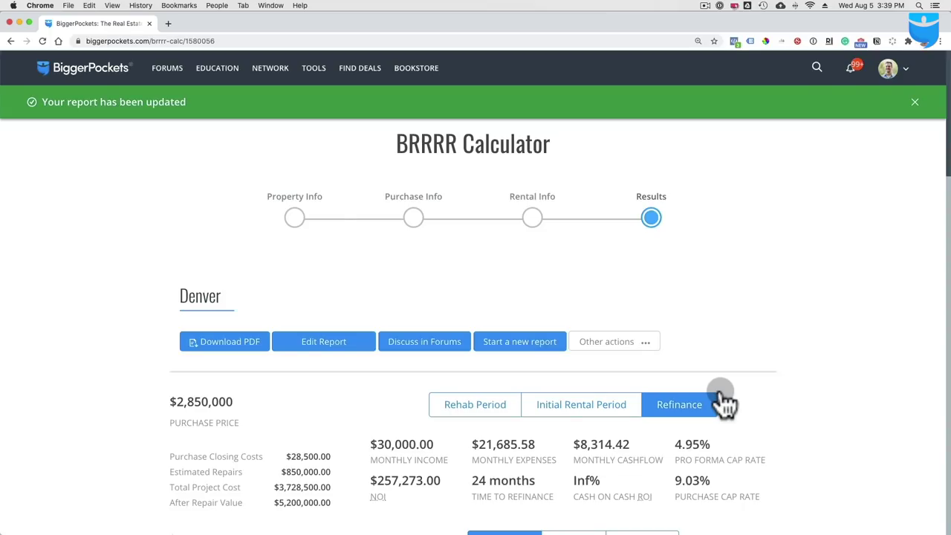
# Examine the recalculated Initial Rental Period results, including the monthly expenses and cashflow
pyautogui.scroll(-4, 745, 326)
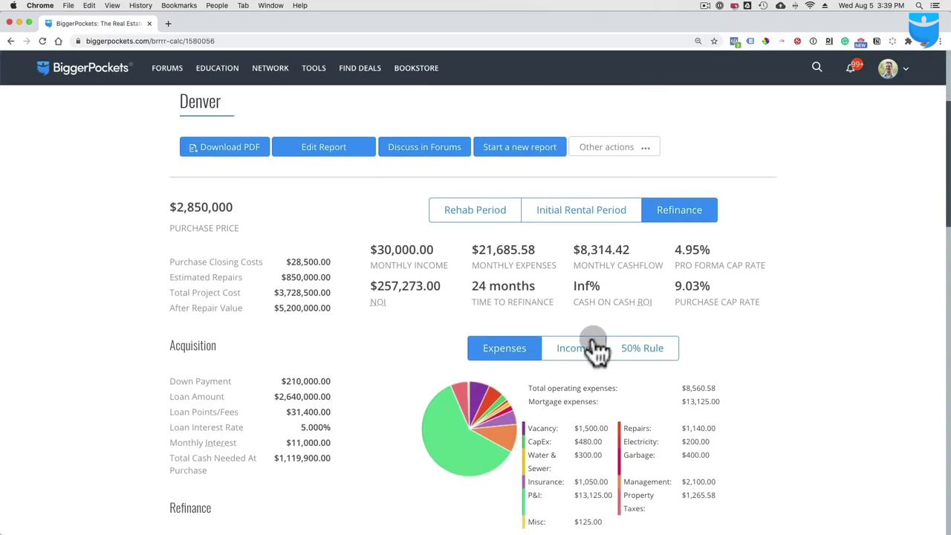
pyautogui.click(581, 210)
pyautogui.scroll(-1, 587, 256)
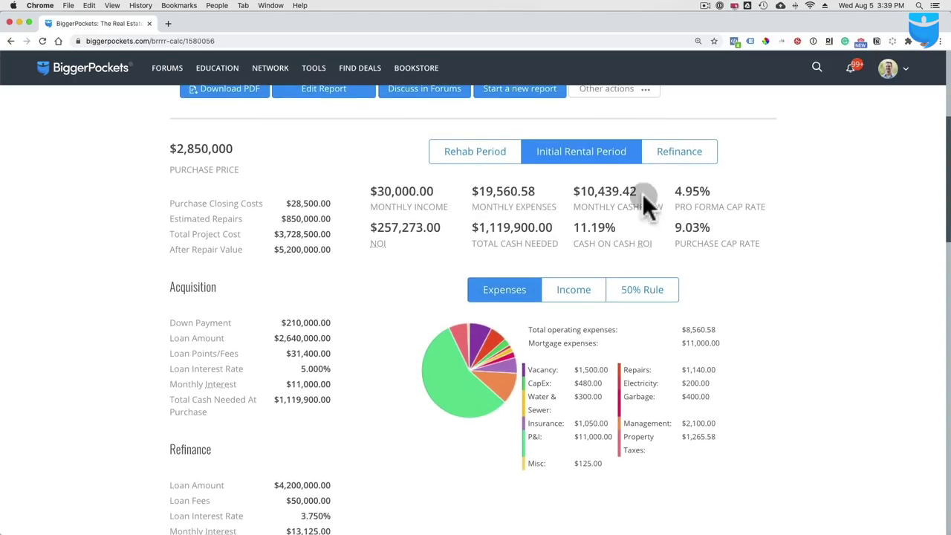
pyautogui.scroll(-1, 605, 211)
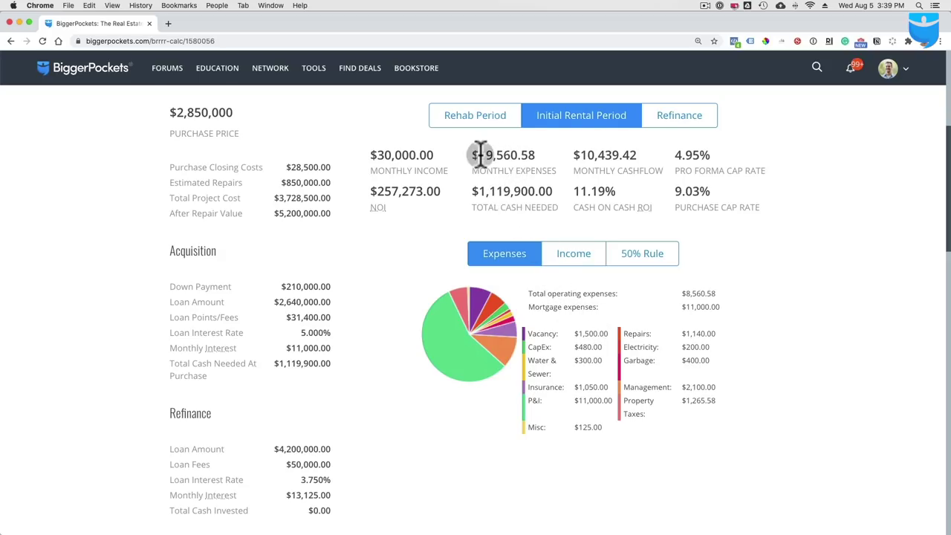
pyautogui.moveTo(527, 155); pyautogui.dragTo(459, 166)
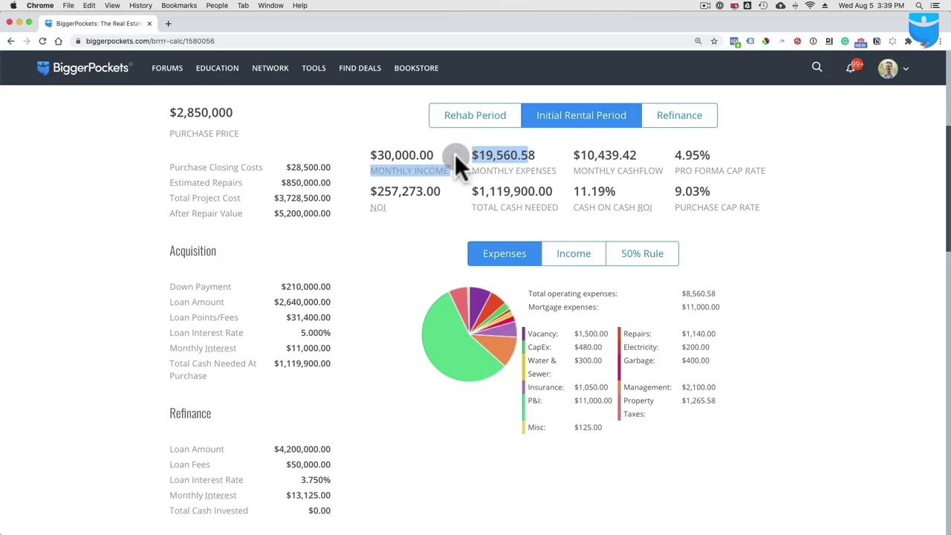
pyautogui.click(523, 153)
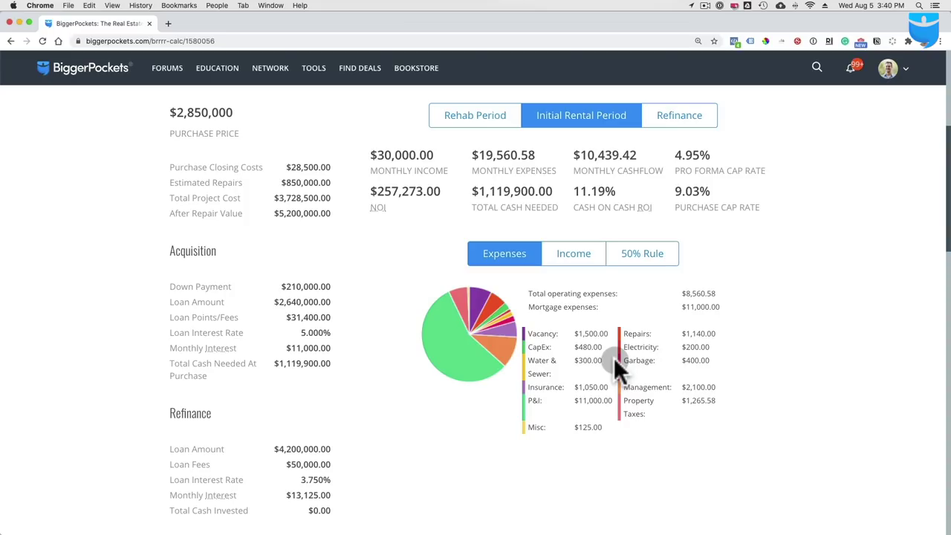
# Examine the recalculated Refinance results, including the pro forma cap rate and the cash on cash ROI
pyautogui.scroll(2, 614, 357)
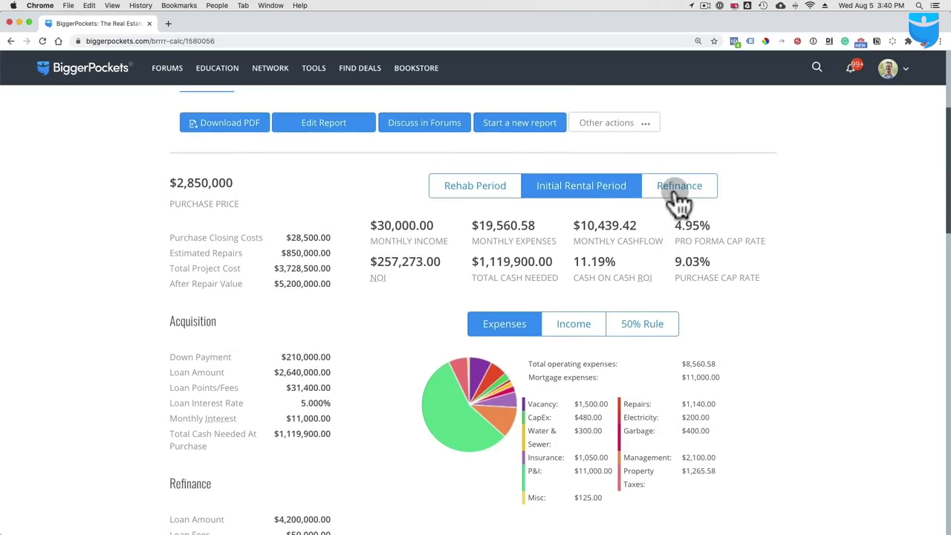
pyautogui.click(680, 187)
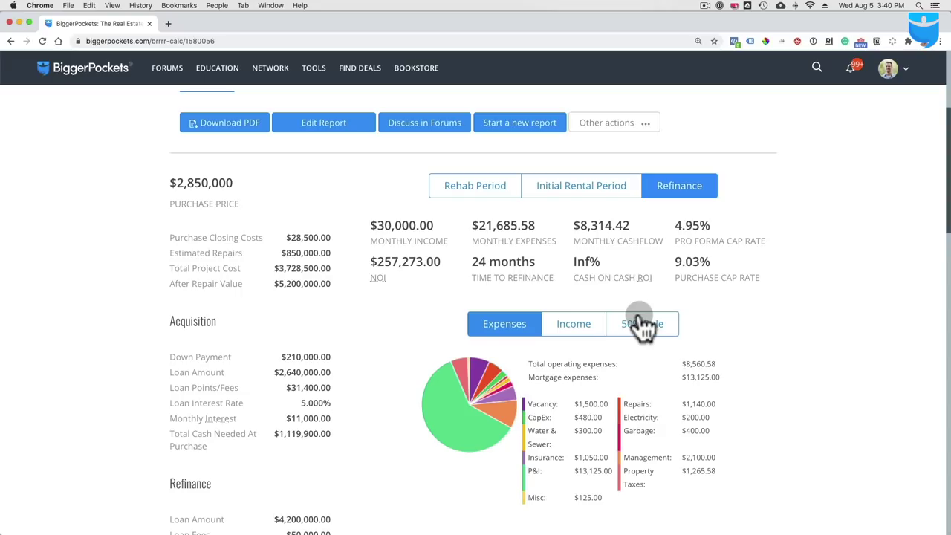
pyautogui.scroll(-1, 660, 293)
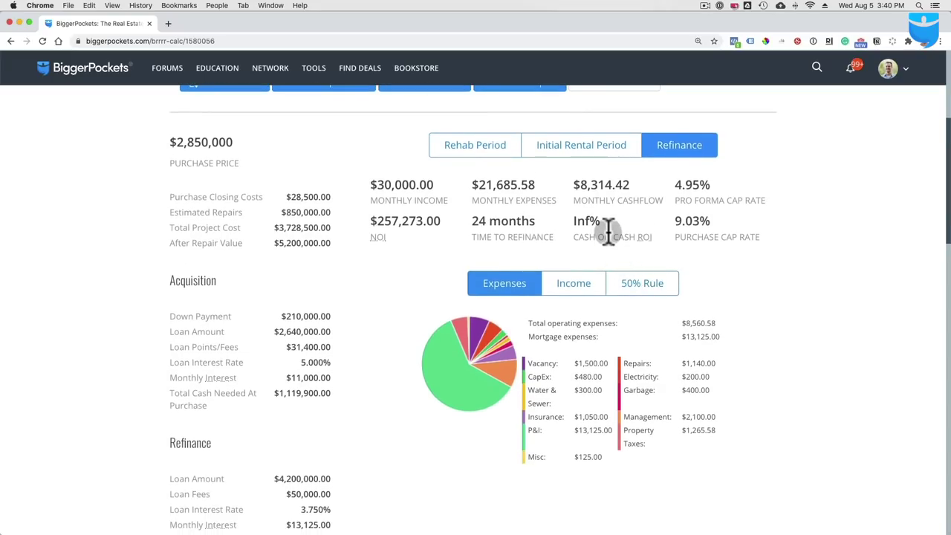
pyautogui.scroll(-1, 647, 257)
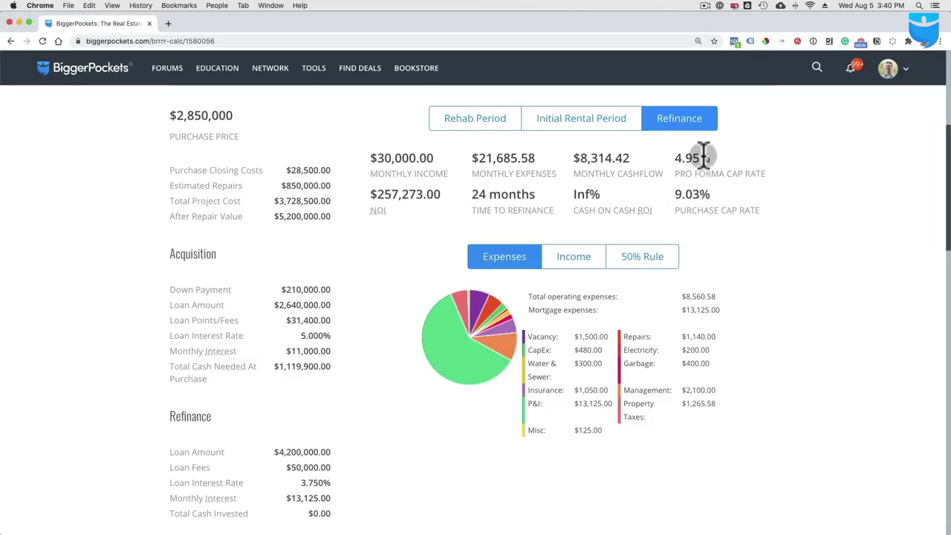
pyautogui.moveTo(711, 156); pyautogui.dragTo(676, 158)
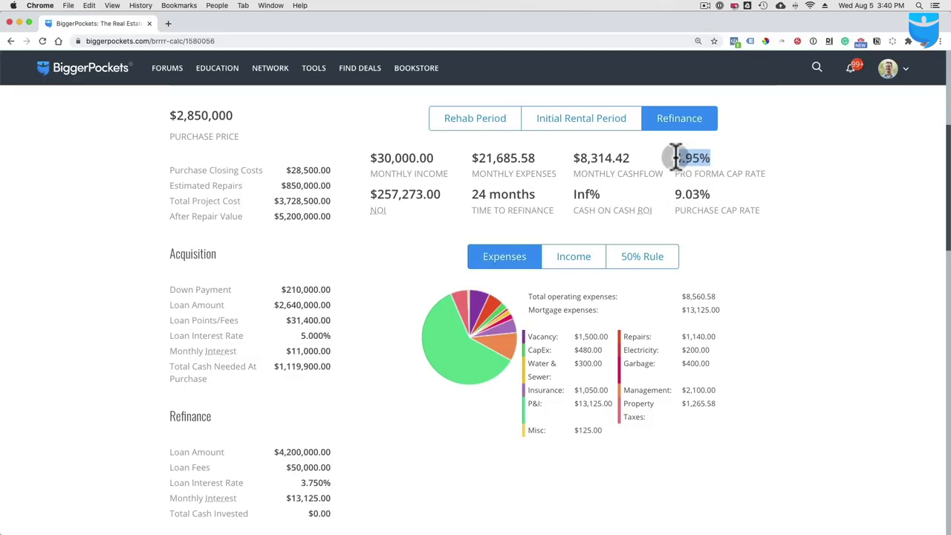
pyautogui.scroll(-1, 710, 222)
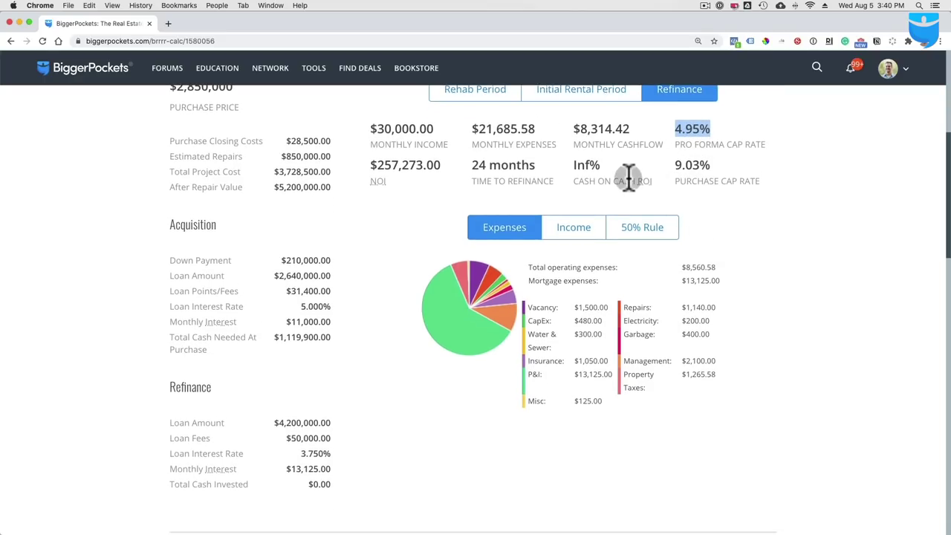
pyautogui.moveTo(604, 165); pyautogui.dragTo(579, 167)
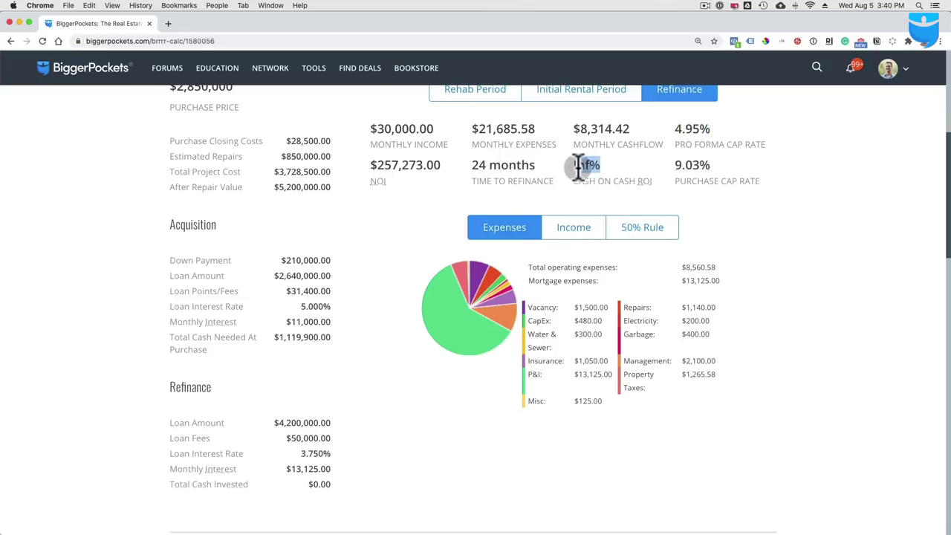
# Examine the Financial Info section of the report, including the debt coverage ratio and the 2% rule figure
pyautogui.click(579, 167)
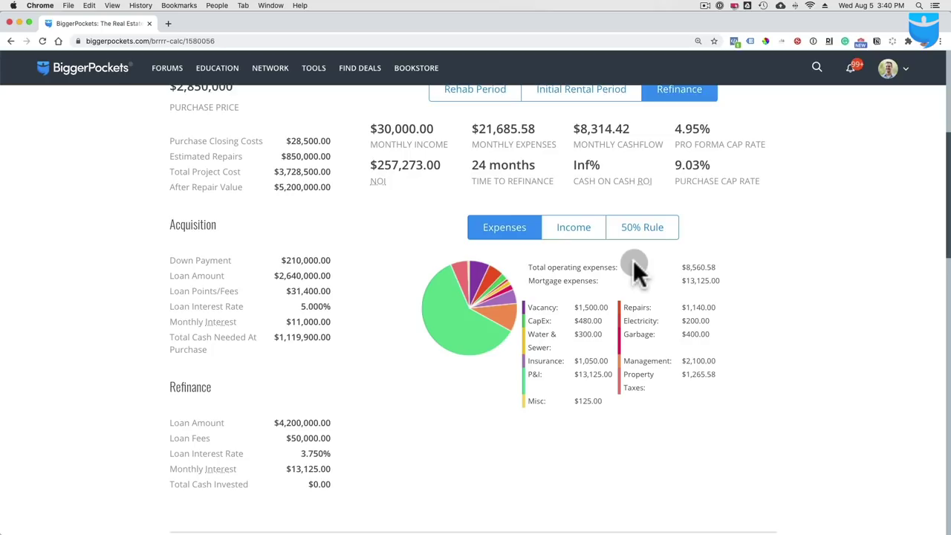
pyautogui.scroll(-5, 633, 262)
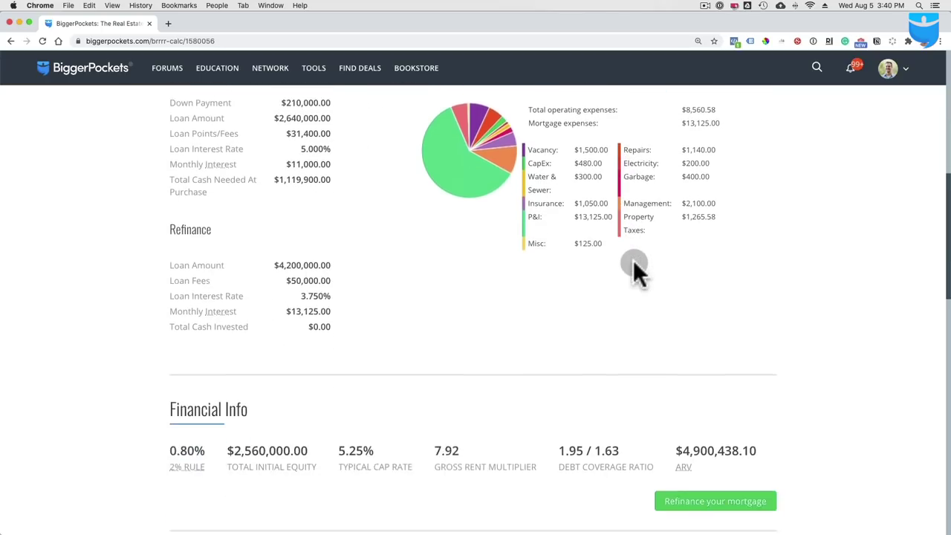
pyautogui.scroll(-3, 633, 262)
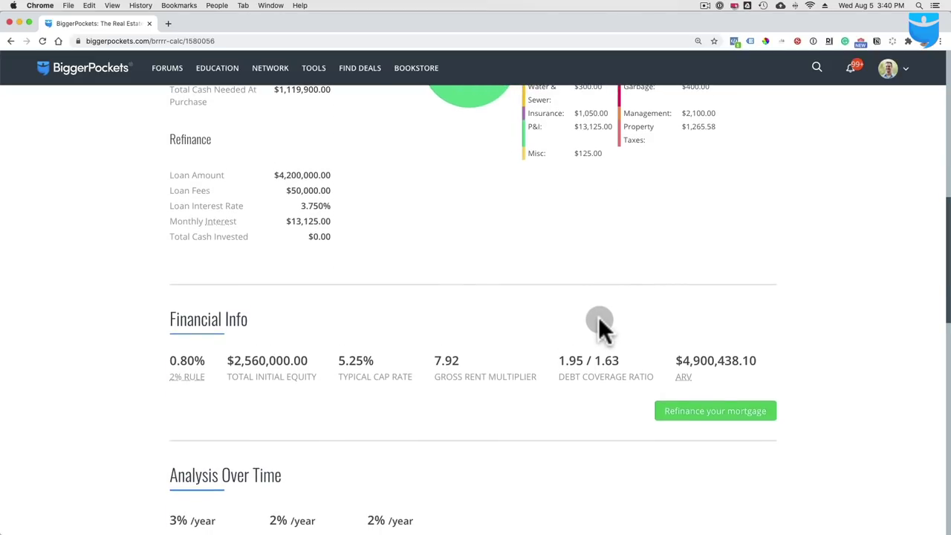
pyautogui.scroll(-1, 601, 327)
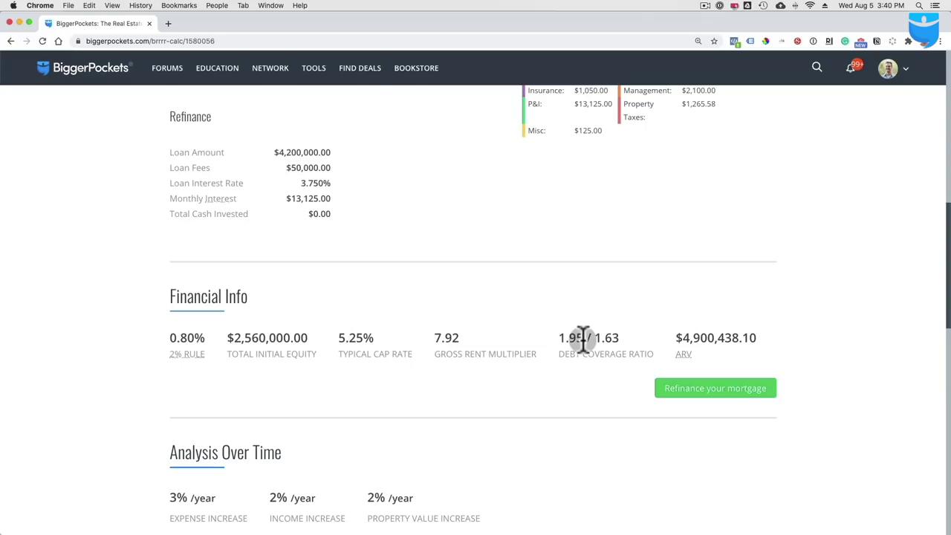
pyautogui.moveTo(211, 337); pyautogui.dragTo(168, 343)
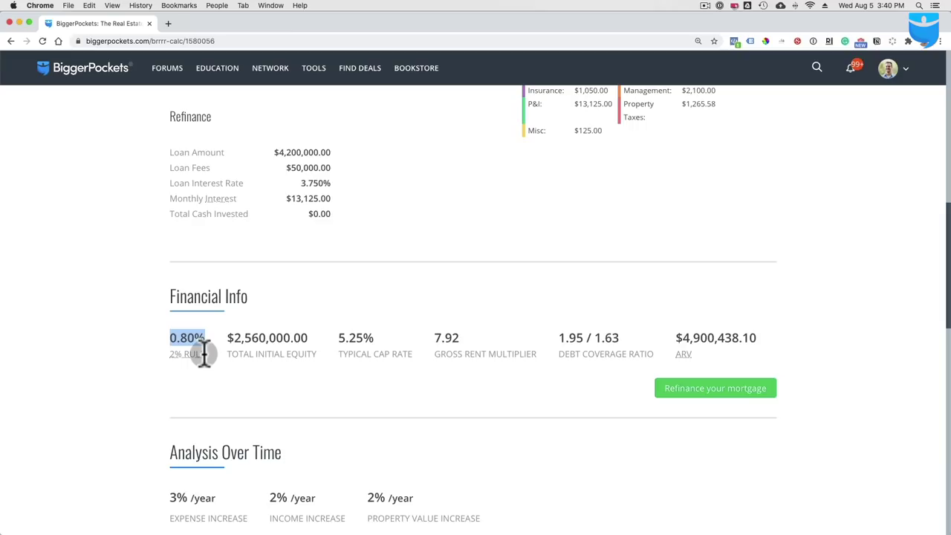
pyautogui.moveTo(204, 354)
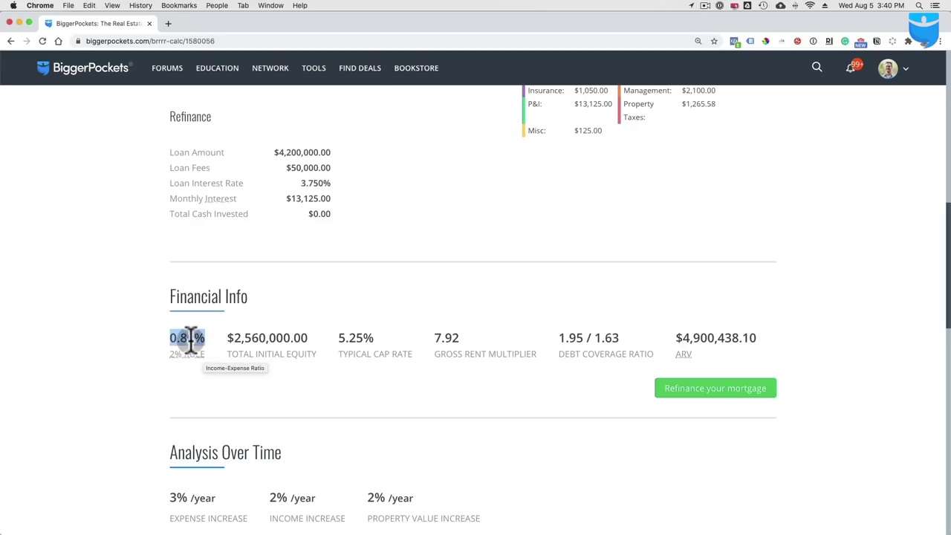
pyautogui.click(199, 336)
pyautogui.moveTo(198, 337); pyautogui.dragTo(179, 338)
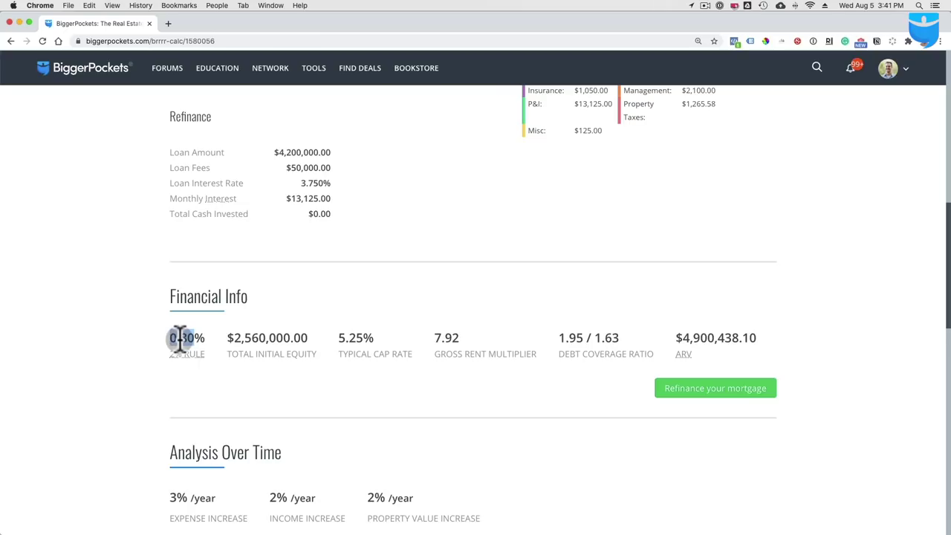